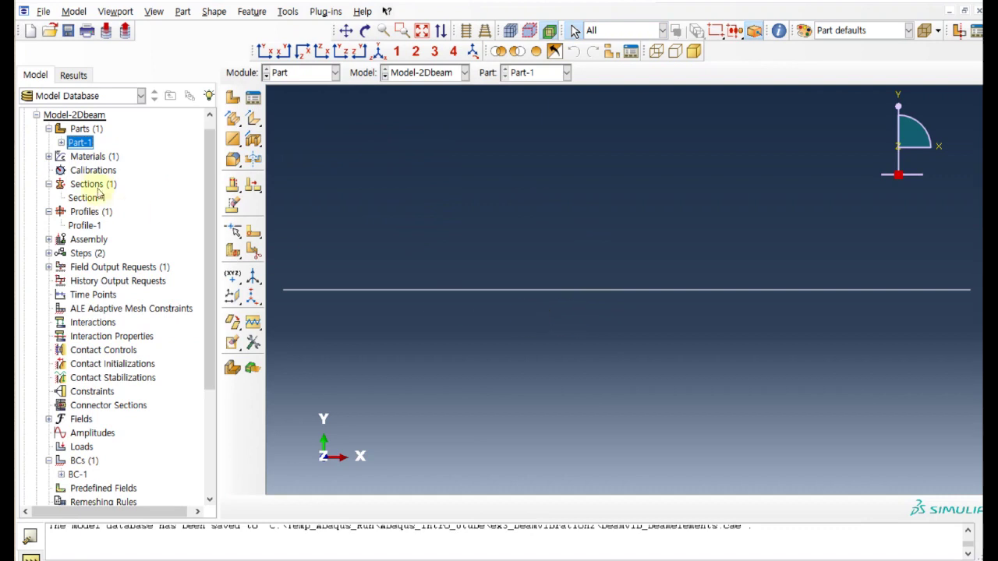
- Check the modeling space and type of Part-1 in Model-2Dbeam, and expand the part to show its features
right_click(79, 145)
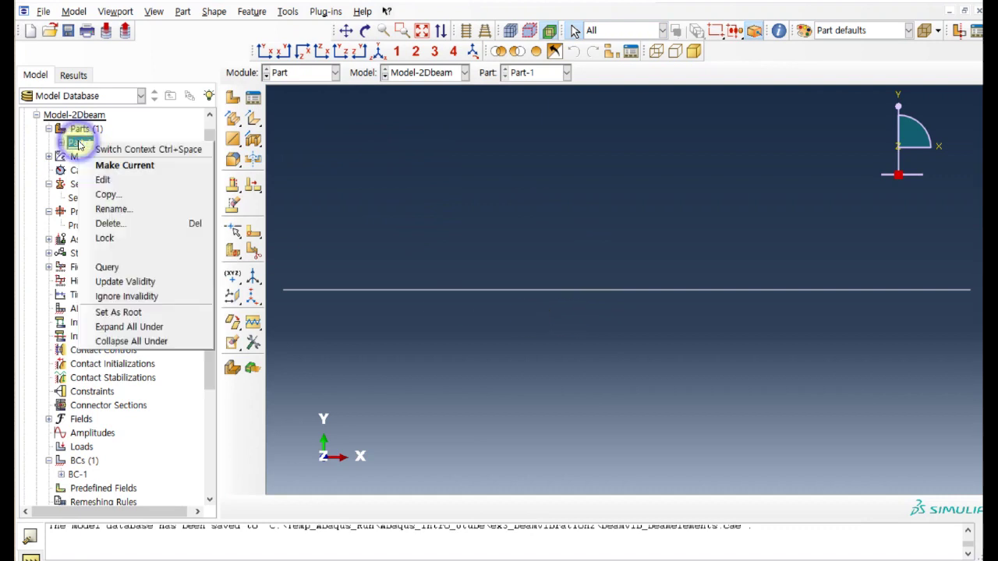
click(120, 183)
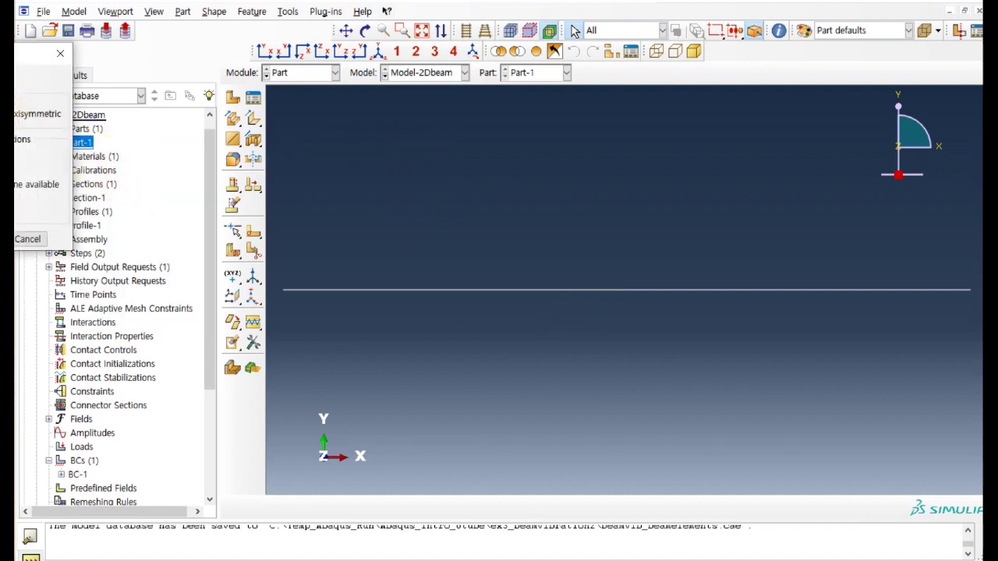
drag(1, 57, 214, 98)
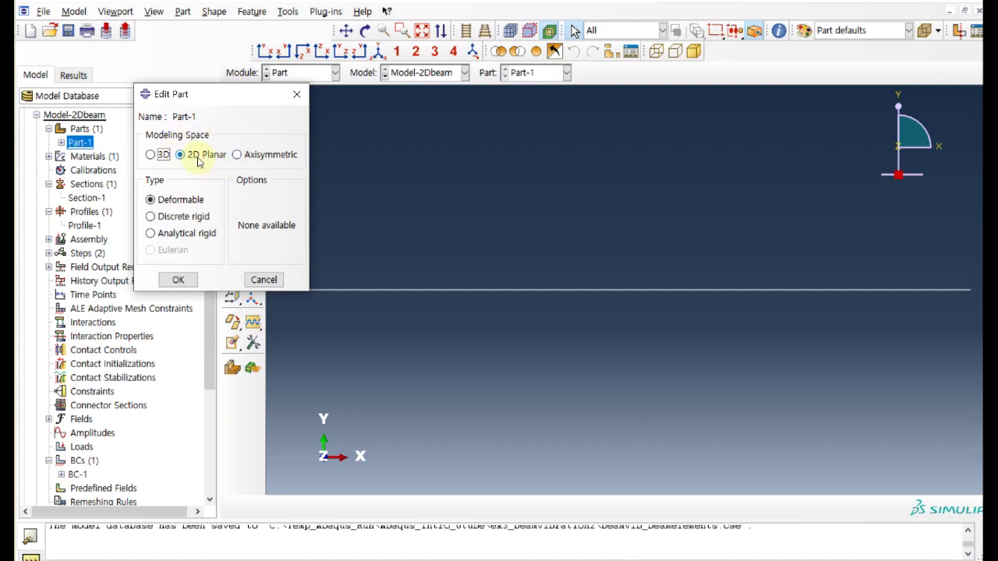
click(178, 280)
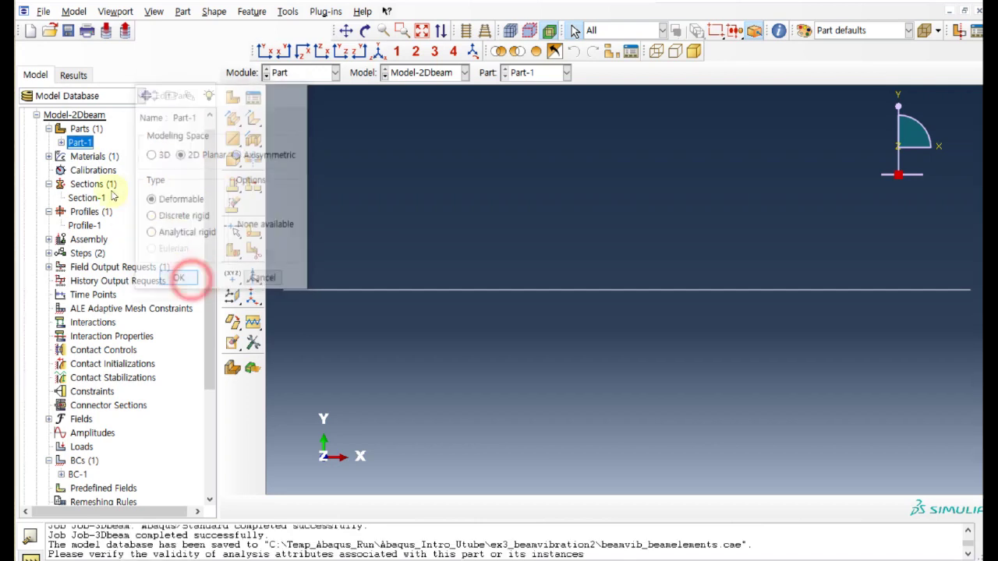
click(61, 142)
click(73, 156)
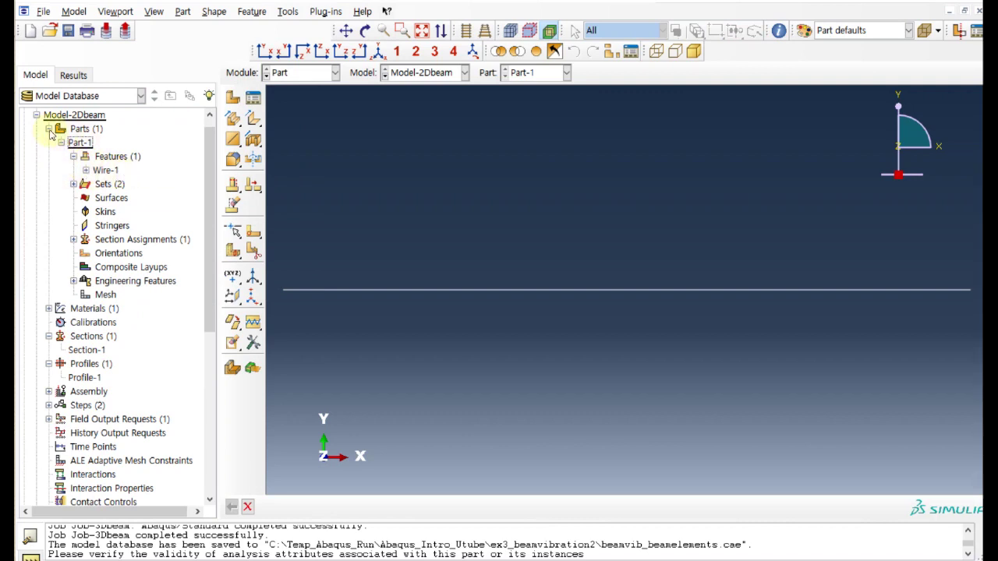
- Check the density and elastic properties defined for Material-1, leaving the material definition without saving changes
click(49, 129)
click(49, 142)
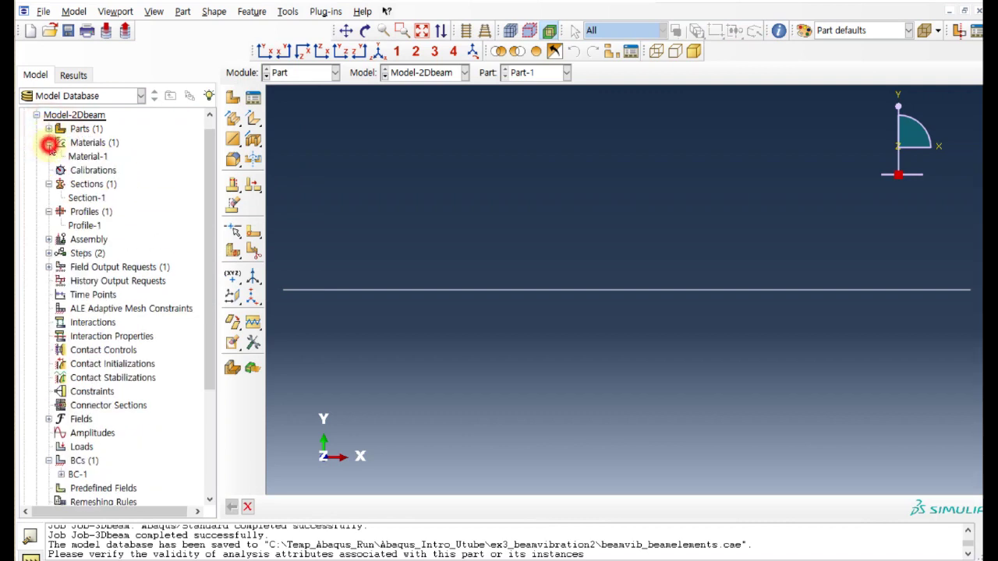
double_click(87, 157)
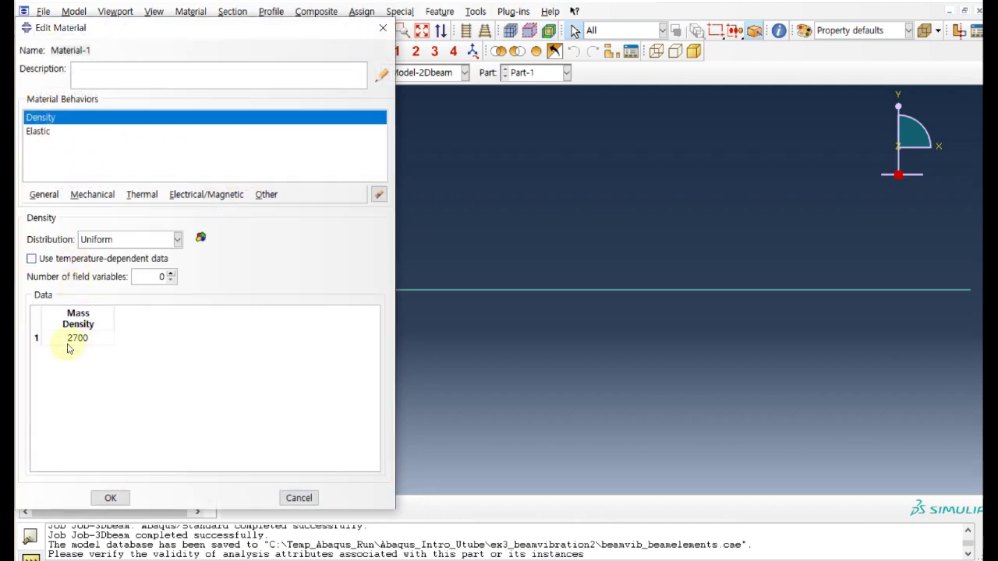
click(39, 133)
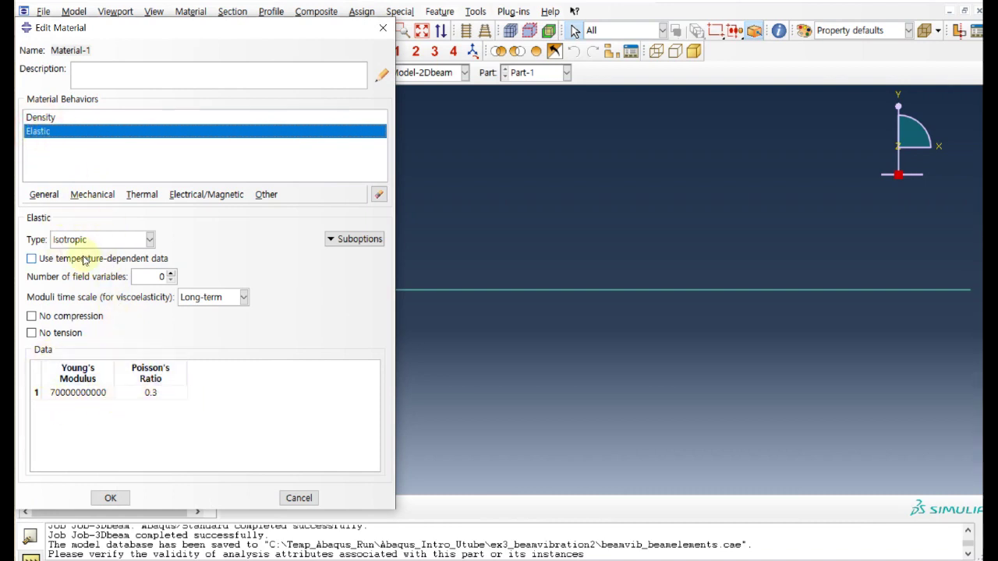
click(297, 499)
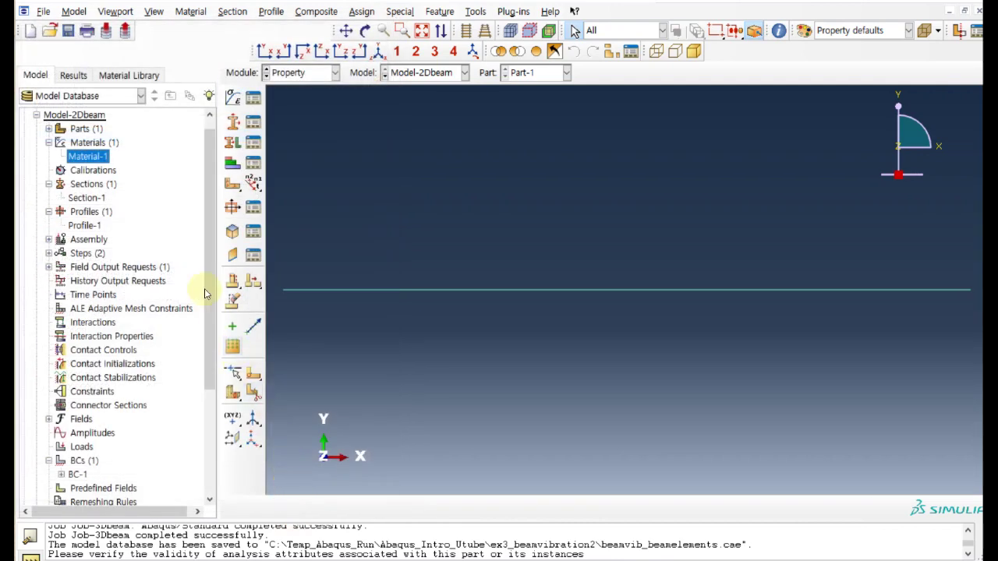
- Inspect the beam section definition of Section-1, including its profile and material, and discard any changes
click(84, 200)
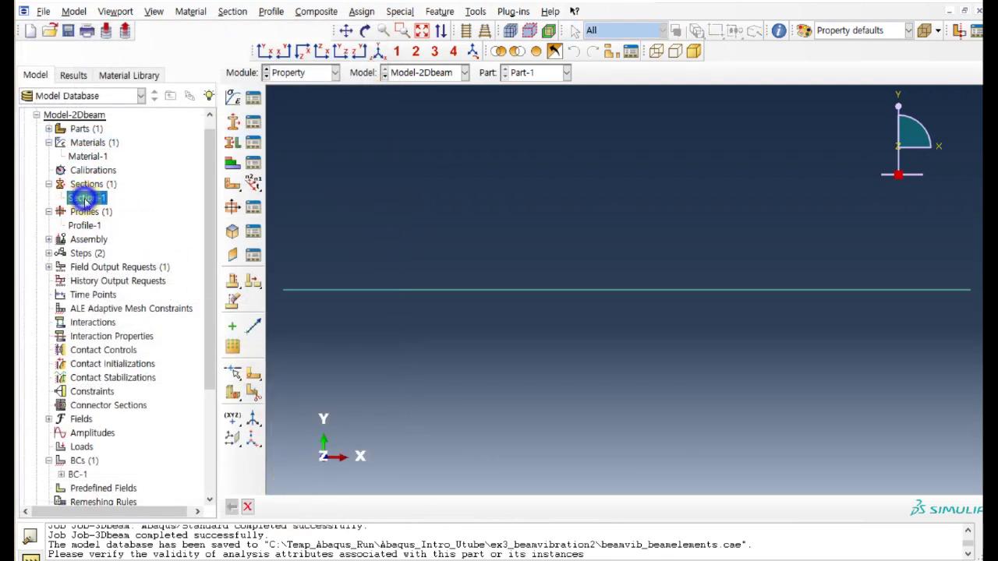
right_click(84, 200)
click(131, 225)
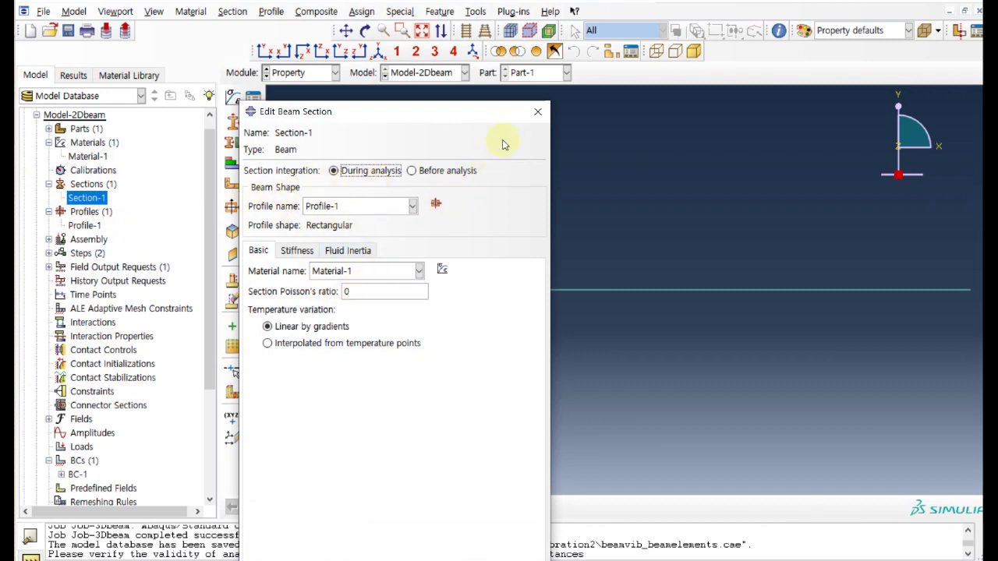
click(537, 111)
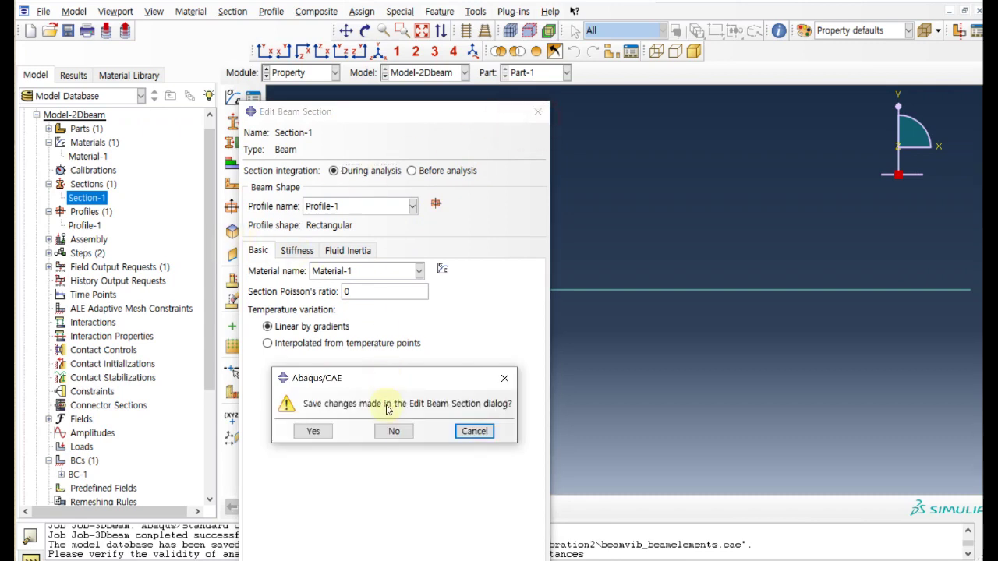
click(390, 433)
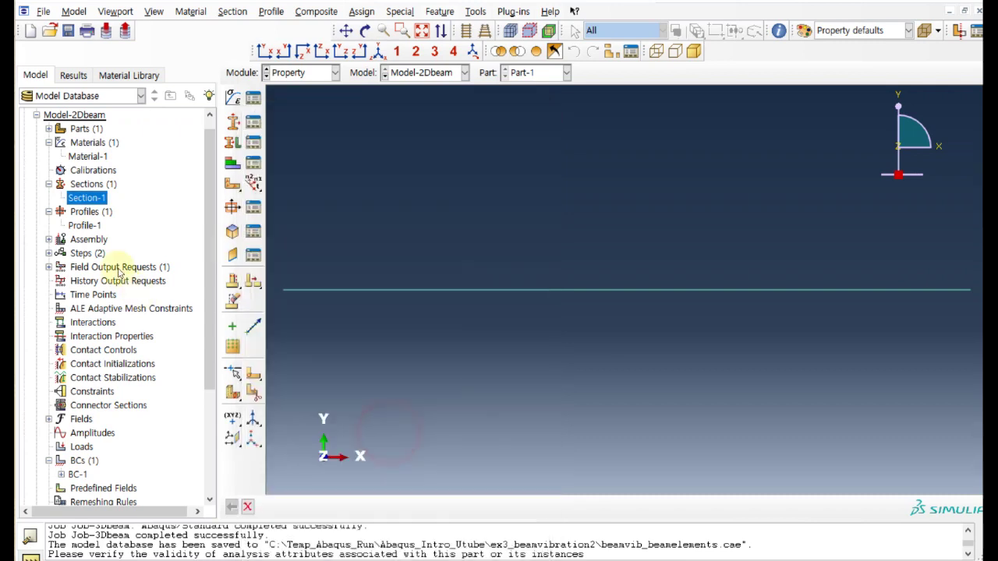
- Inspect the rectangular dimensions a and b of Profile-1 without changing them
right_click(86, 226)
click(104, 252)
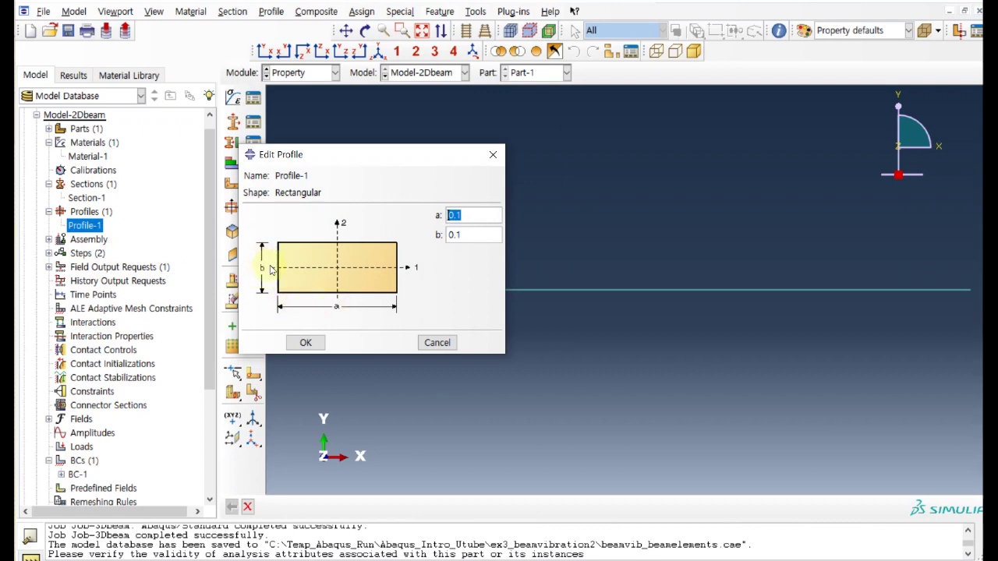
click(438, 342)
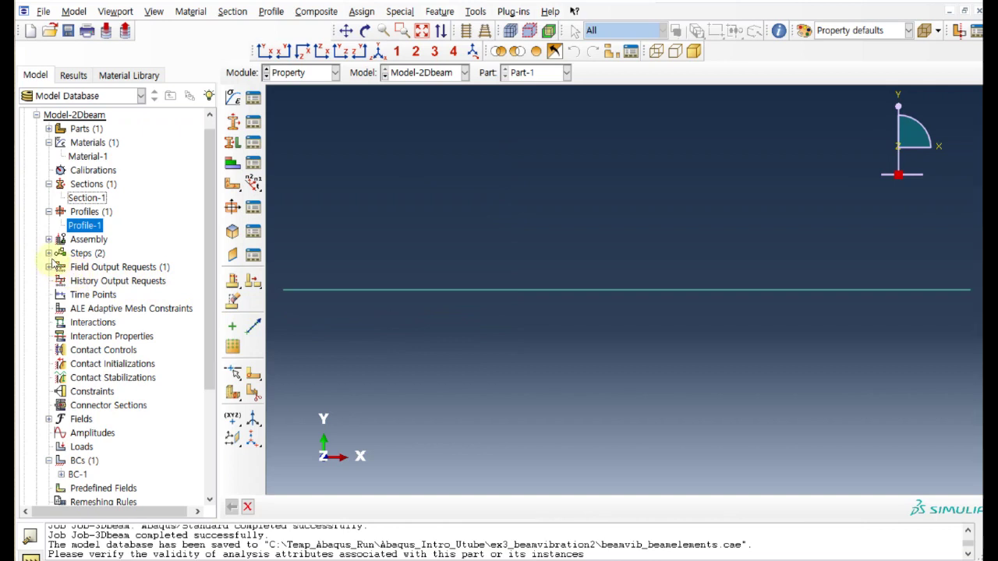
- Switch to the Mesh module and check the global seed size of the beam part
click(304, 72)
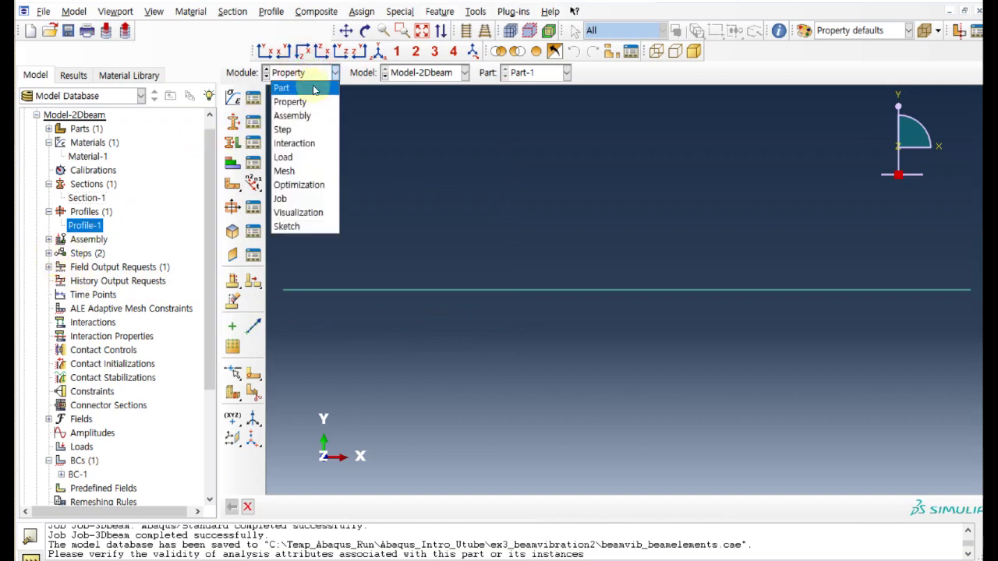
click(319, 170)
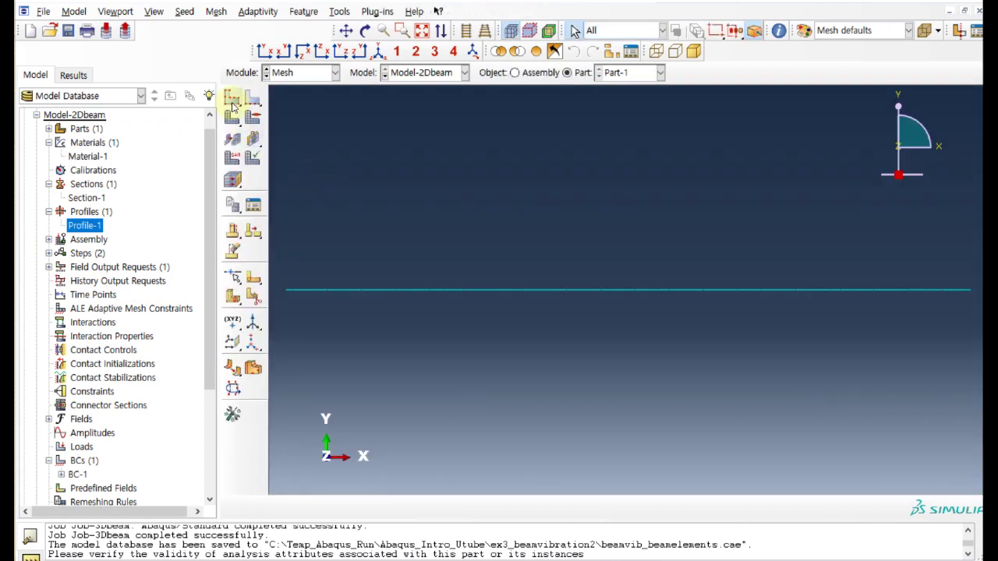
click(232, 97)
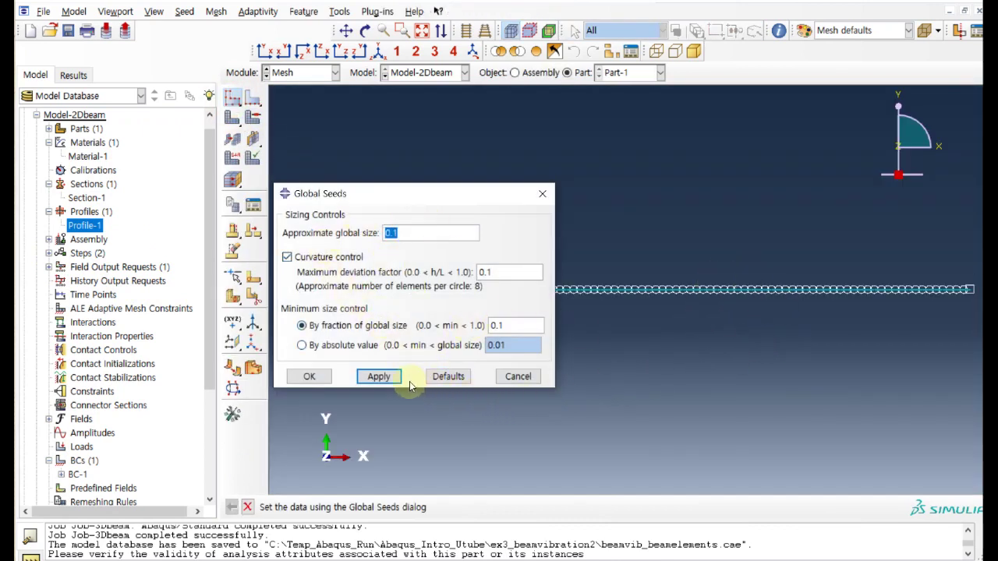
click(510, 378)
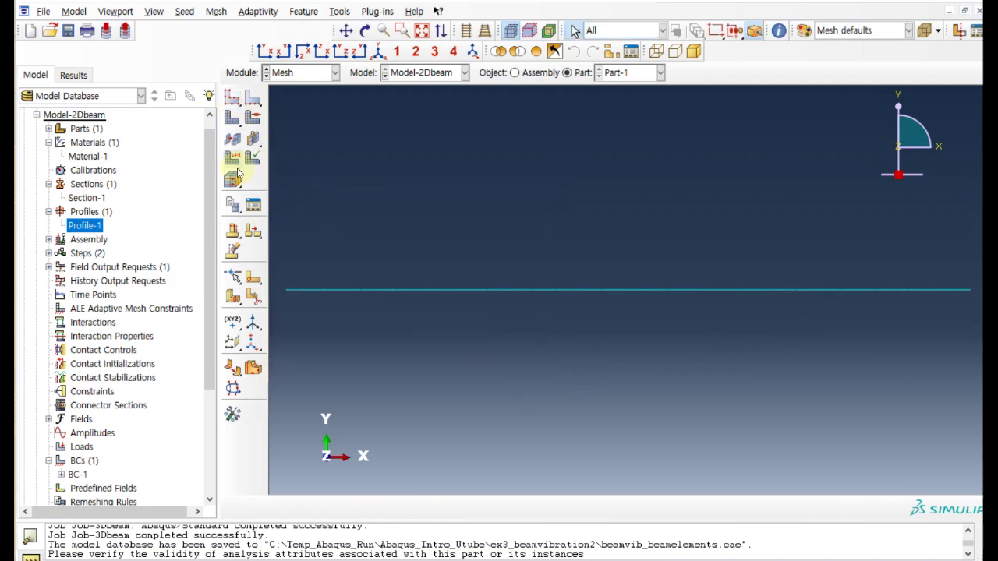
- Inspect the element type assigned to the beam wire, including its family, geometric order and element description
click(232, 159)
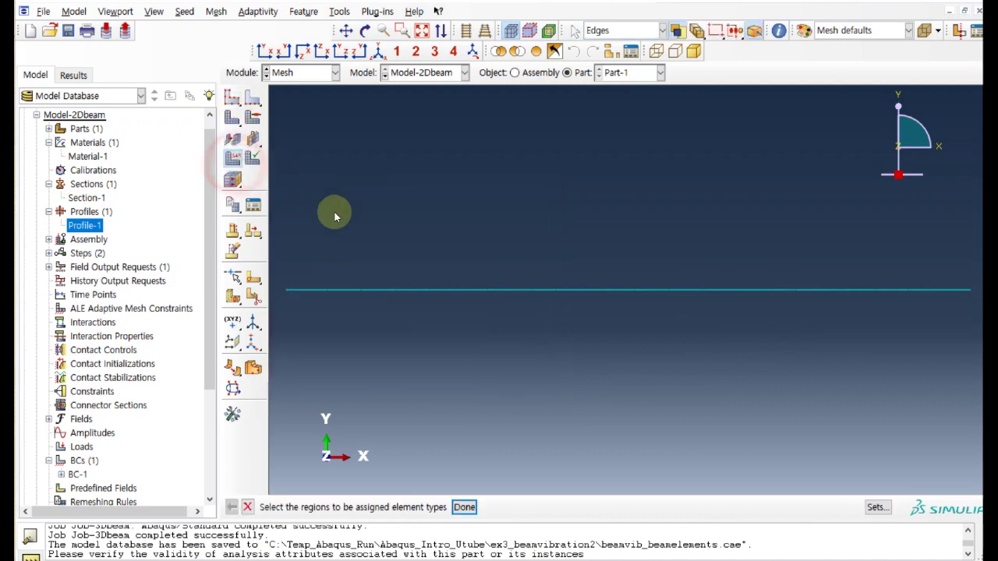
click(419, 290)
click(465, 507)
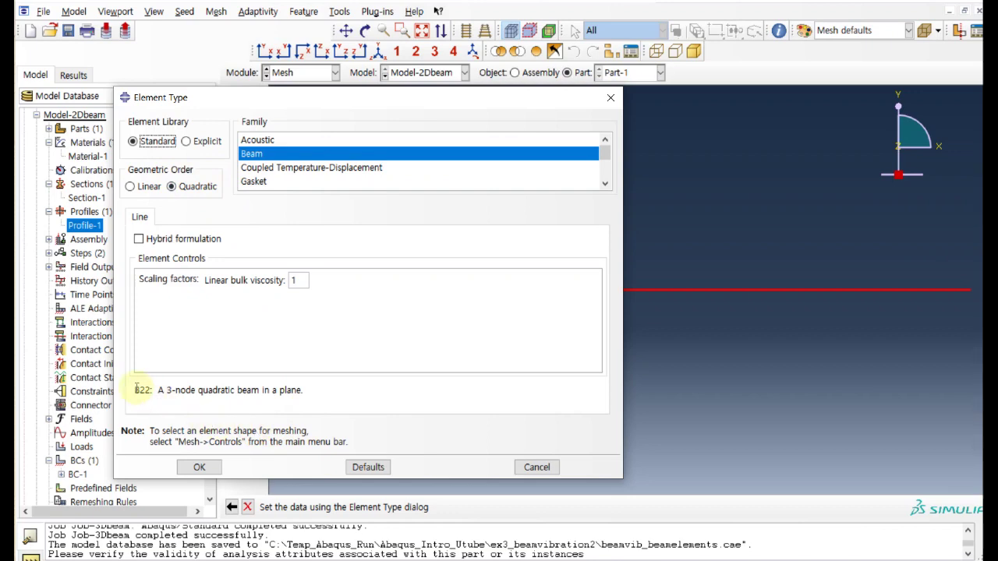
drag(136, 387, 302, 384)
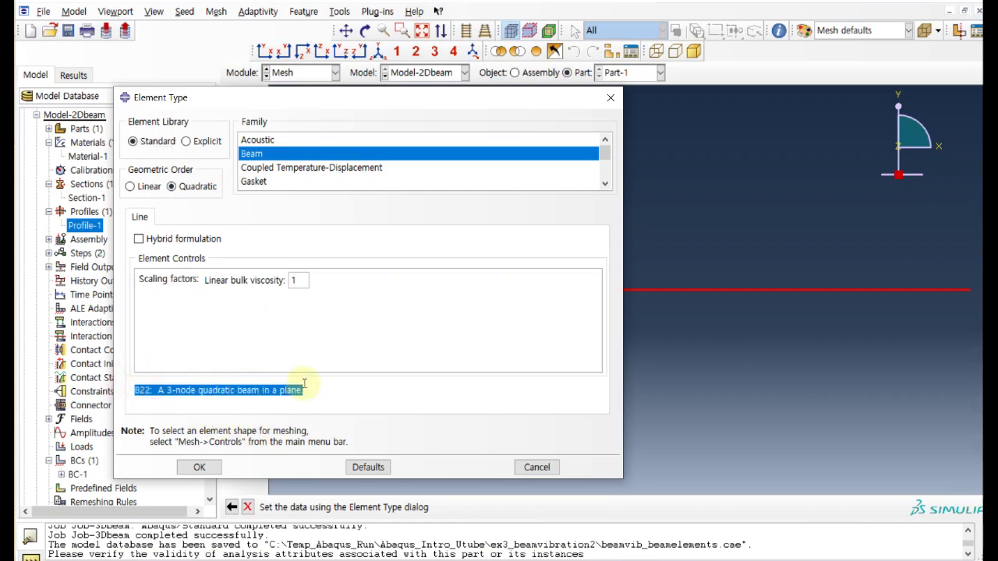
click(535, 466)
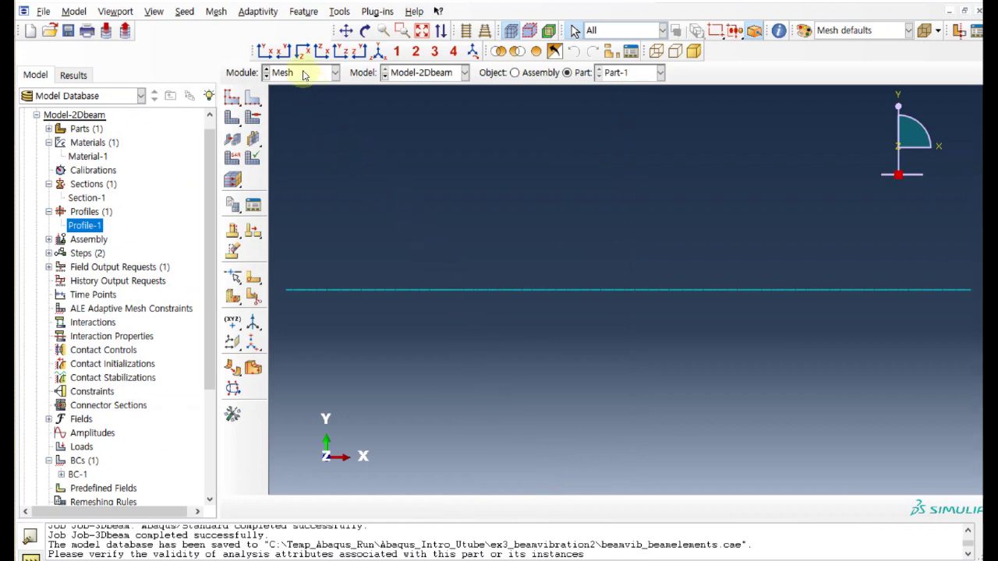
- Look at the linear perturbation Frequency procedure among the options for creating a step, without creating a new one
click(86, 253)
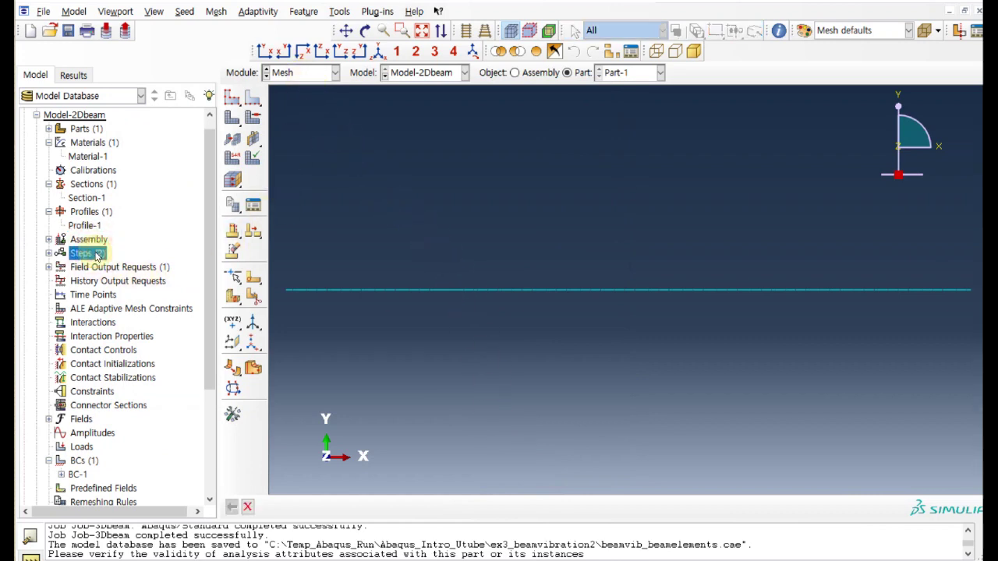
click(48, 253)
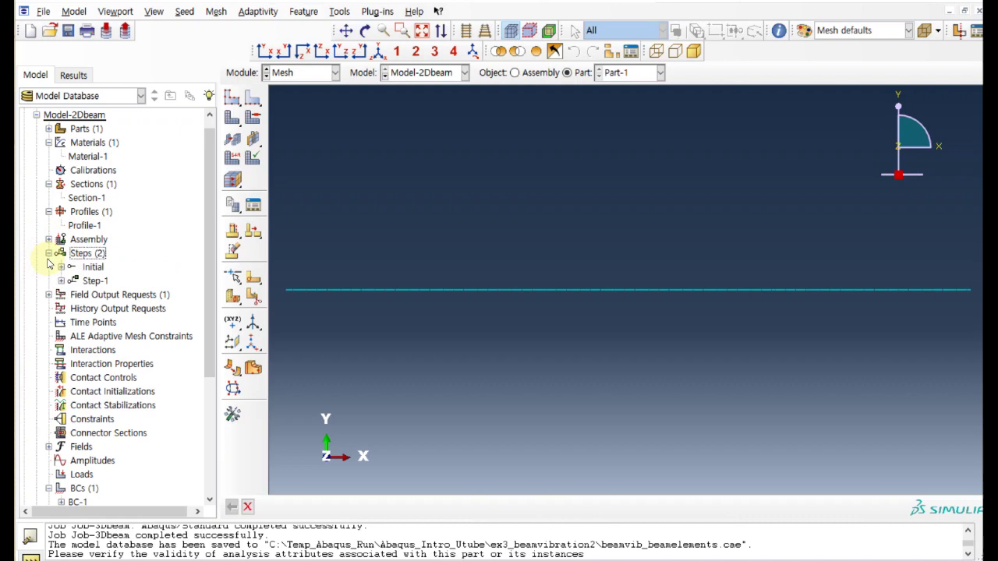
double_click(90, 254)
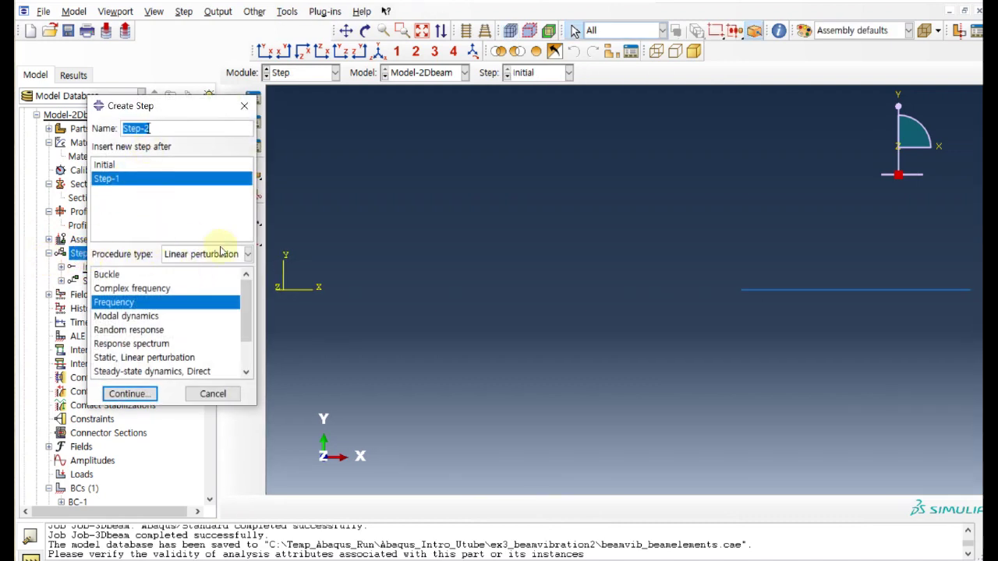
click(246, 258)
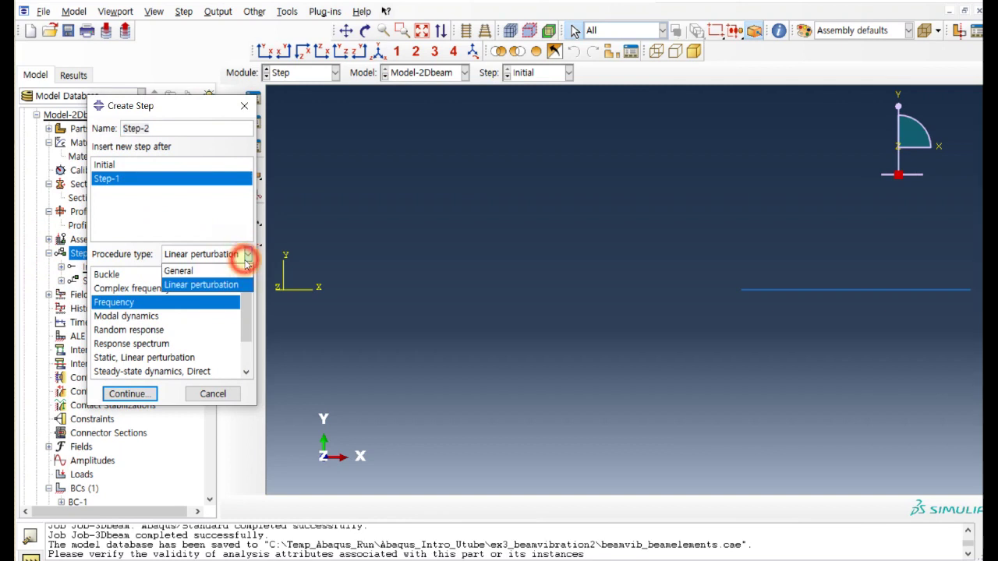
click(193, 287)
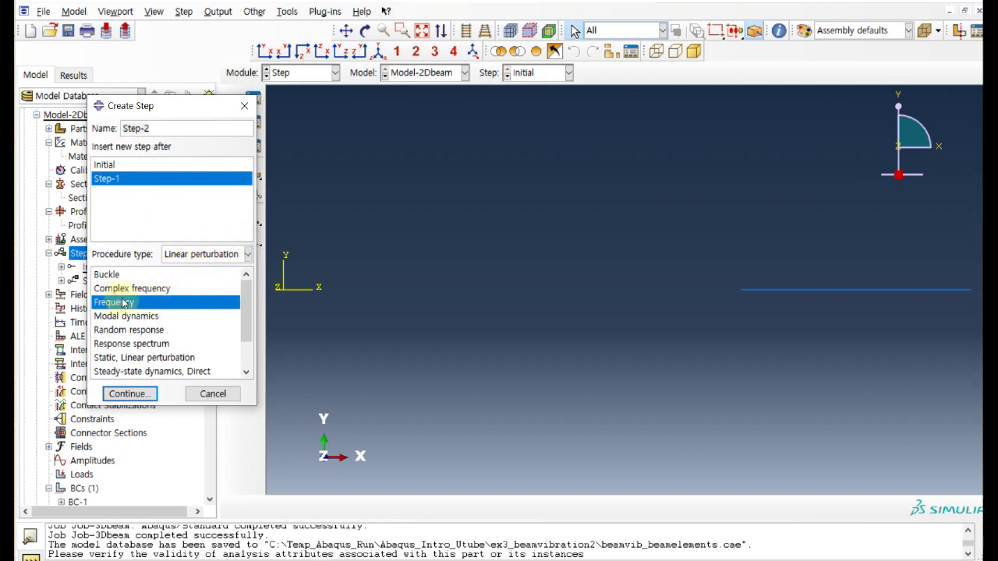
click(203, 394)
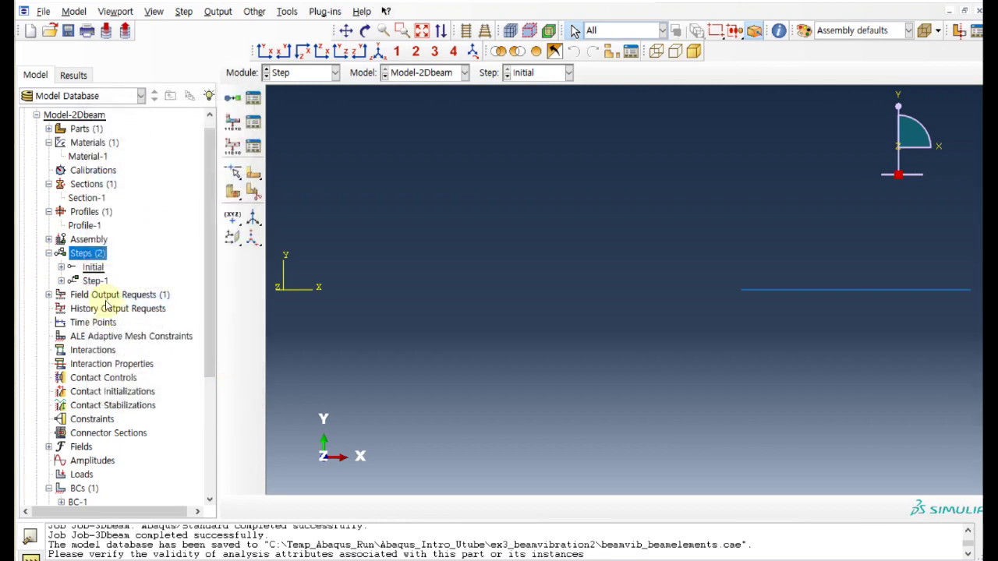
- Review the eigensolver and the requested number of eigenvalues in the frequency step Step-1
right_click(98, 282)
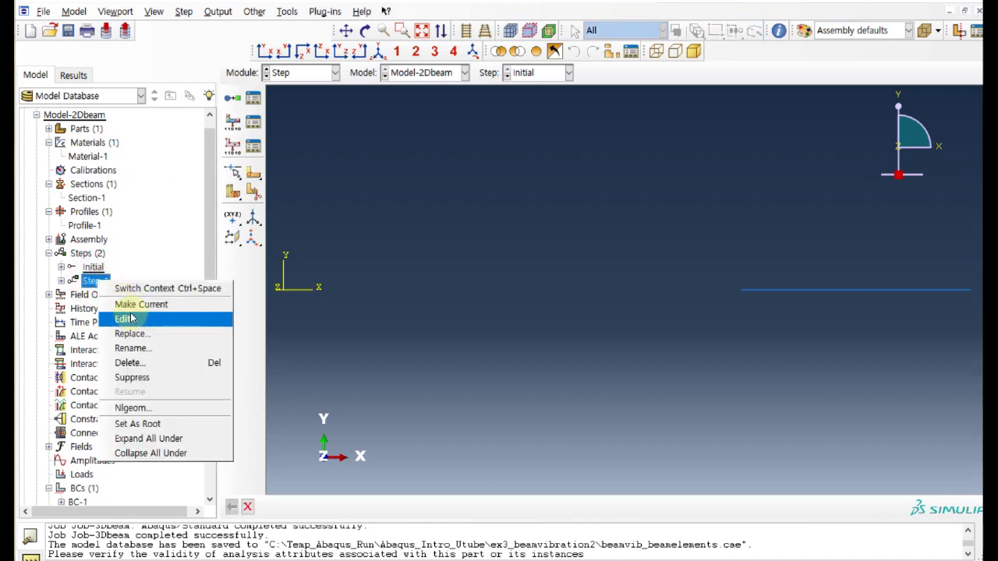
click(131, 315)
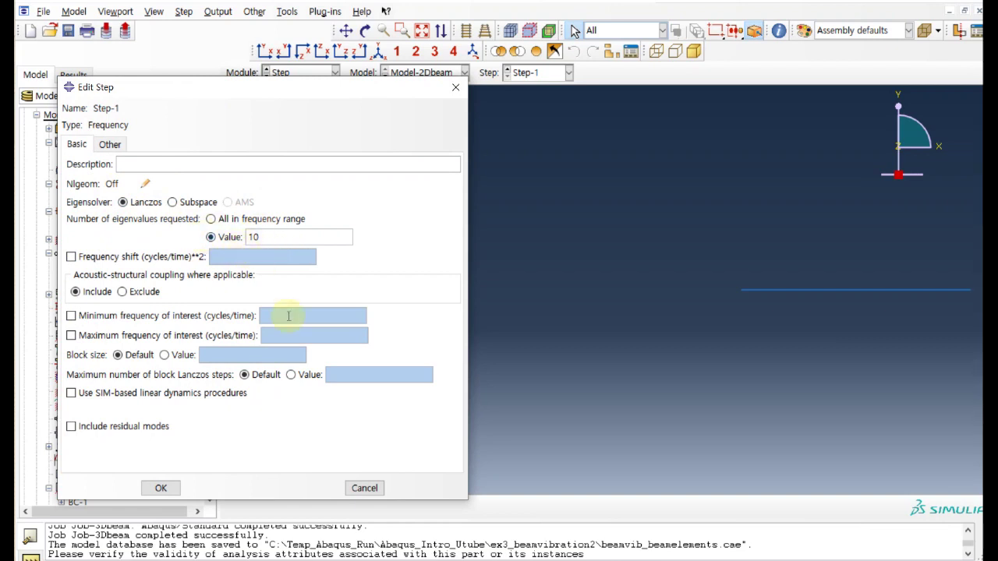
click(173, 487)
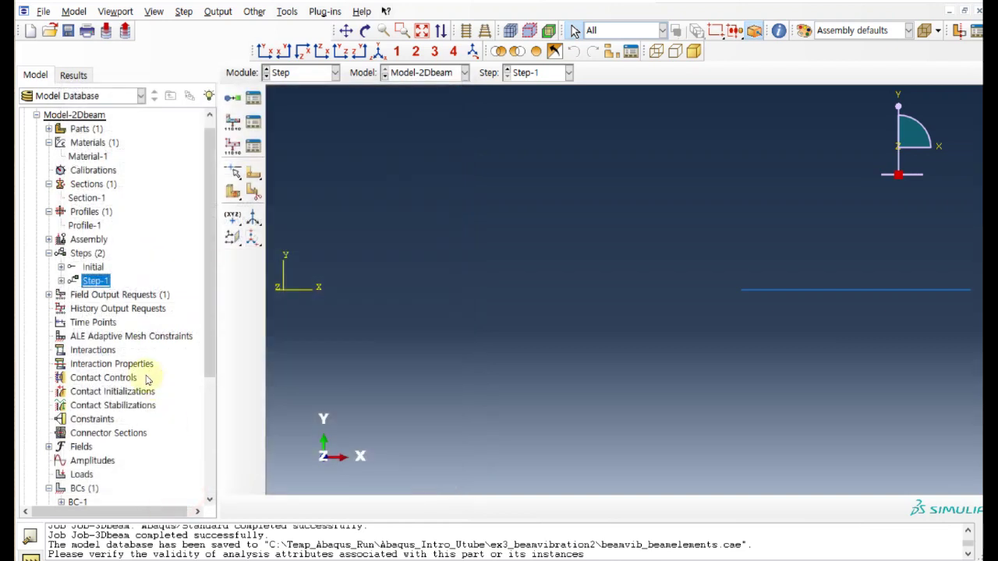
- Review the constrained degrees of freedom in the displacement/rotation boundary condition BC-1
drag(213, 298, 216, 370)
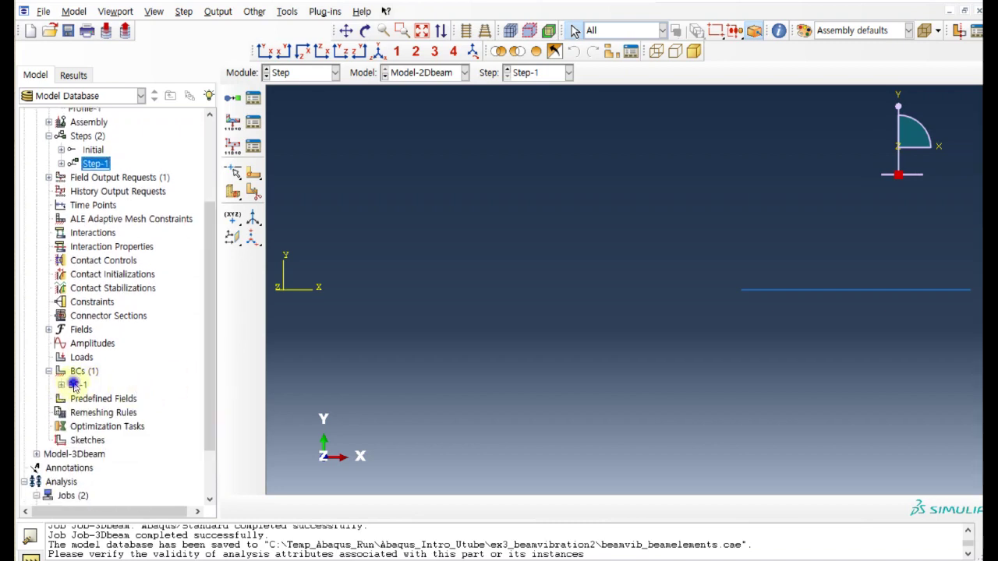
right_click(74, 384)
click(101, 405)
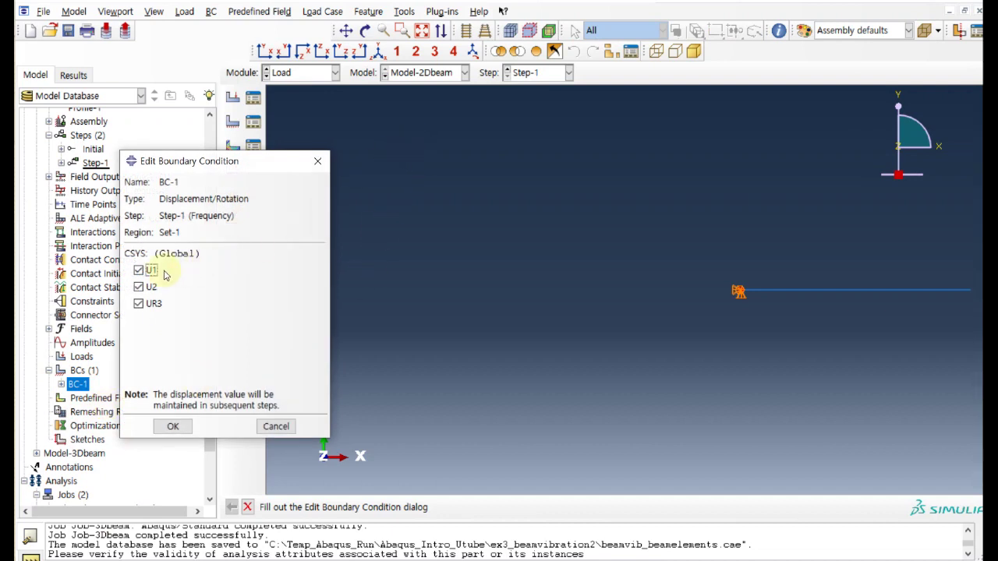
click(173, 427)
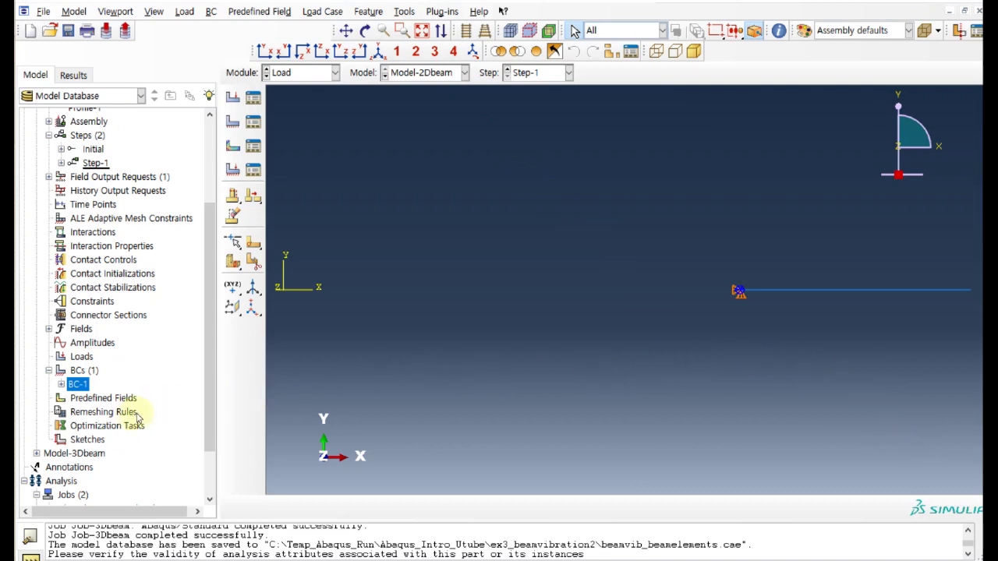
- Open the results of the completed job Job-2Dbeam
scroll(167, 447, down, 2)
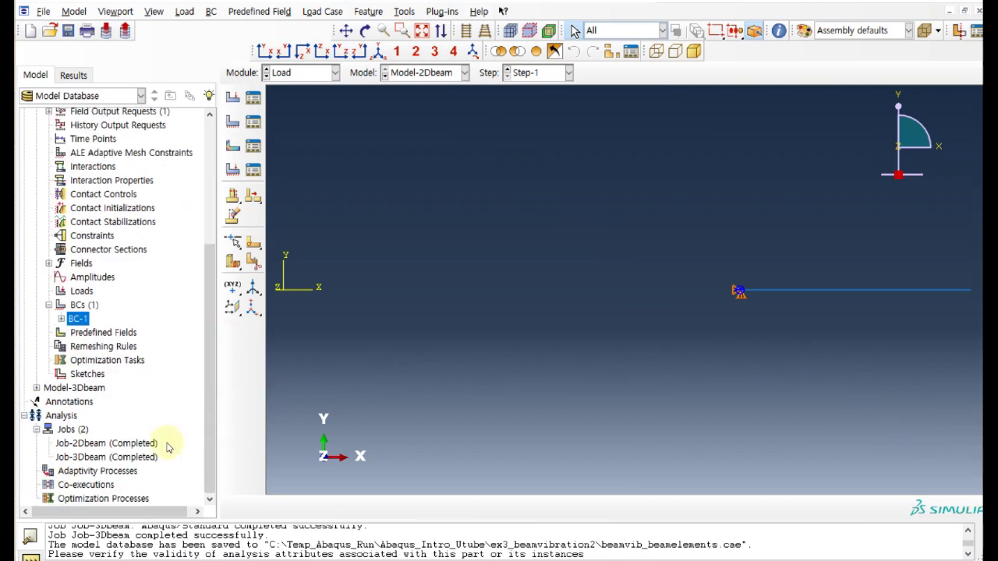
right_click(93, 444)
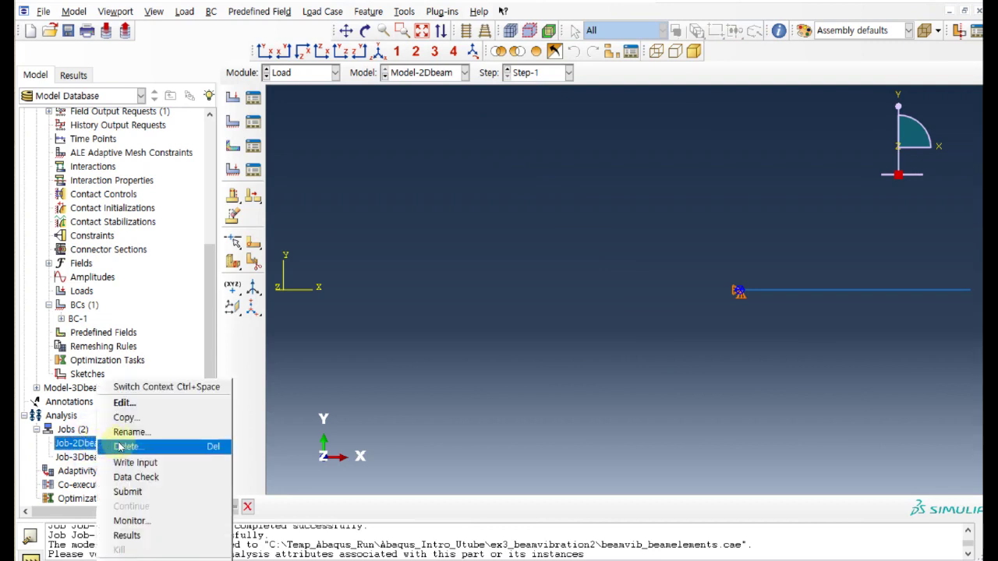
click(208, 338)
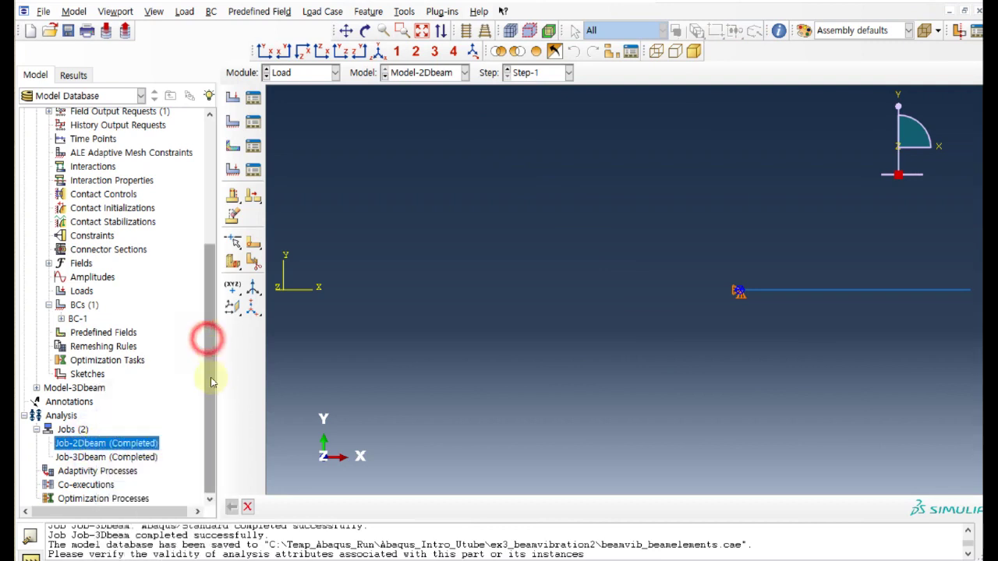
right_click(141, 443)
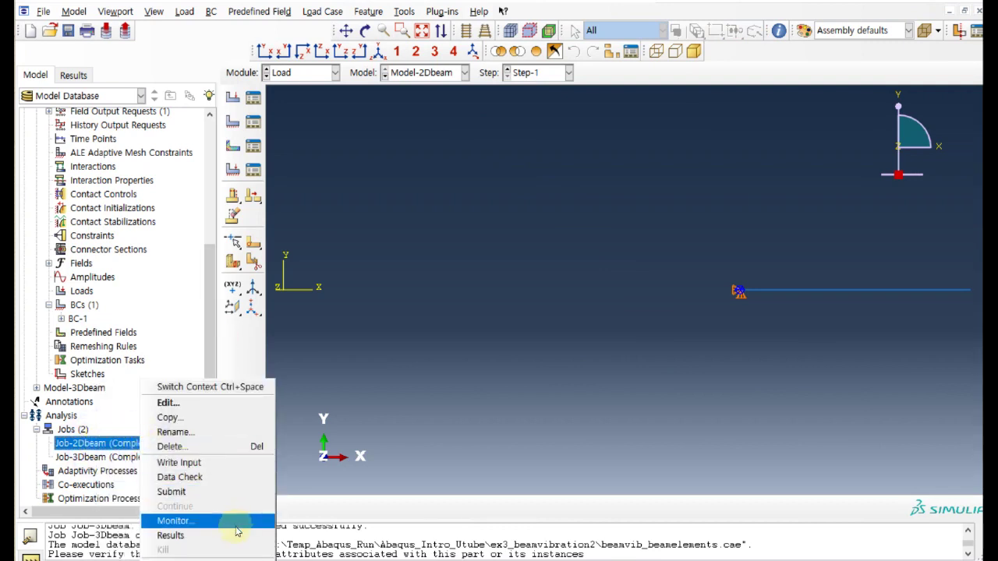
click(185, 535)
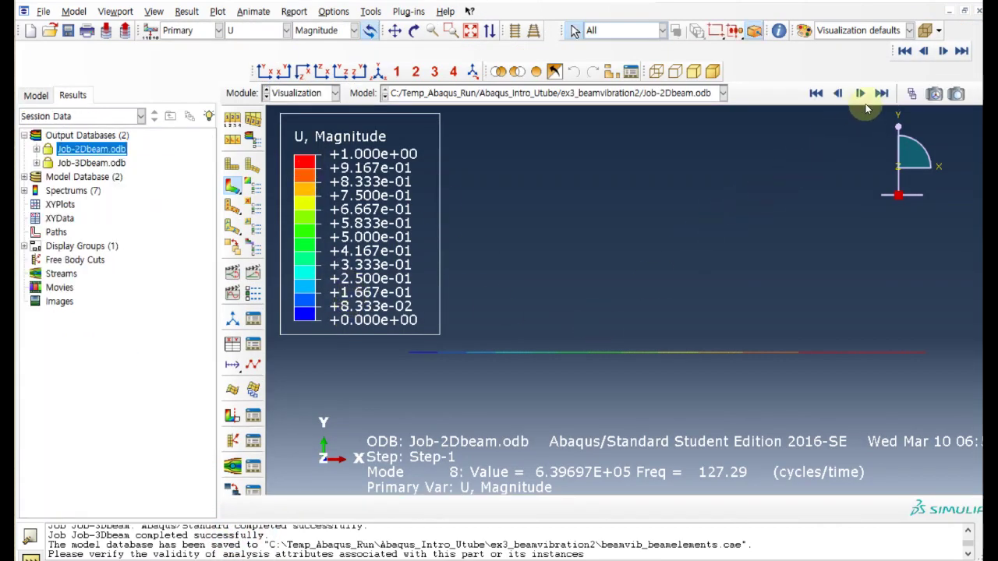
- Examine the shapes and natural frequencies of vibration modes 1, 2 and 3 of the 2D beam using the Frame Selector
click(911, 93)
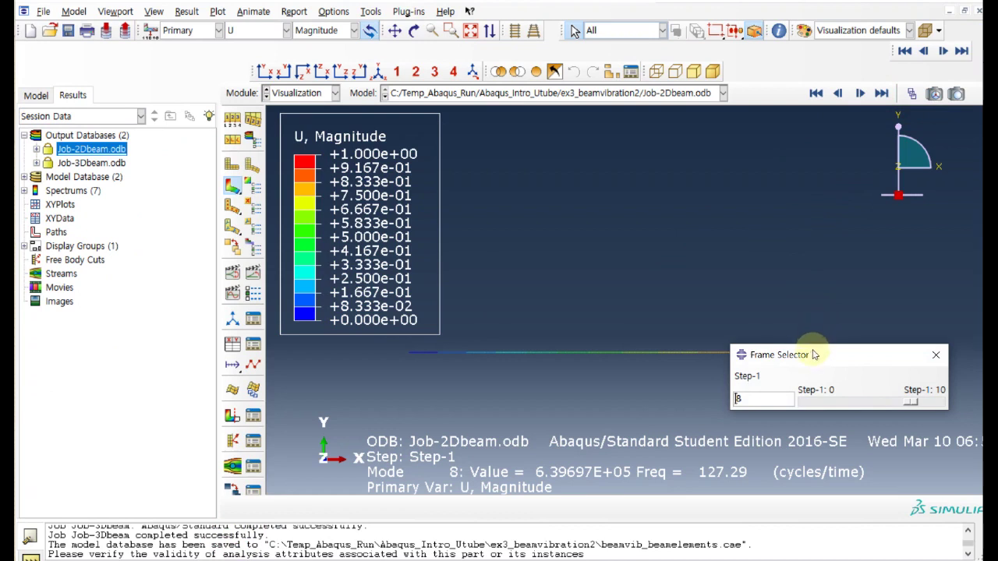
drag(814, 354, 614, 211)
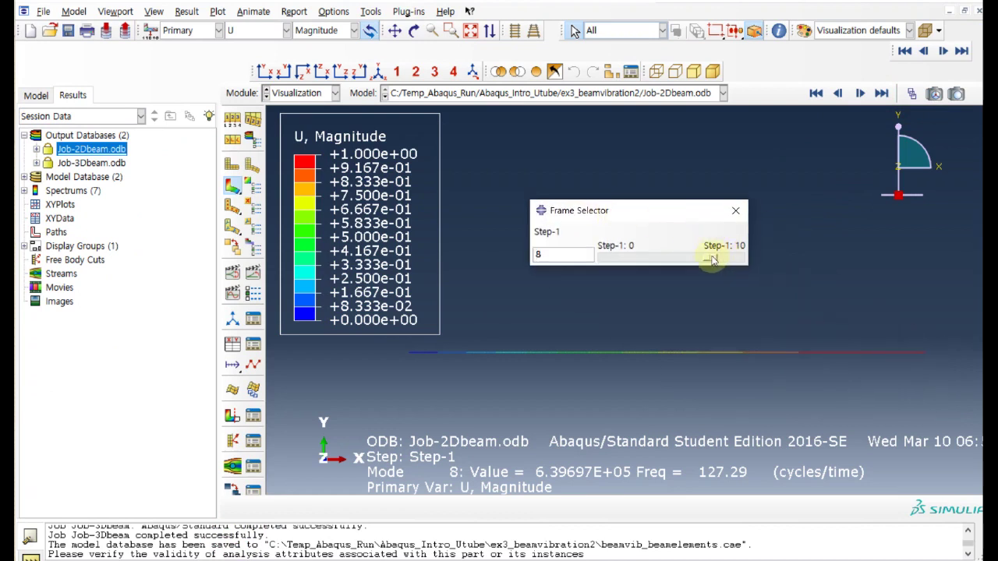
drag(711, 260, 606, 263)
click(630, 262)
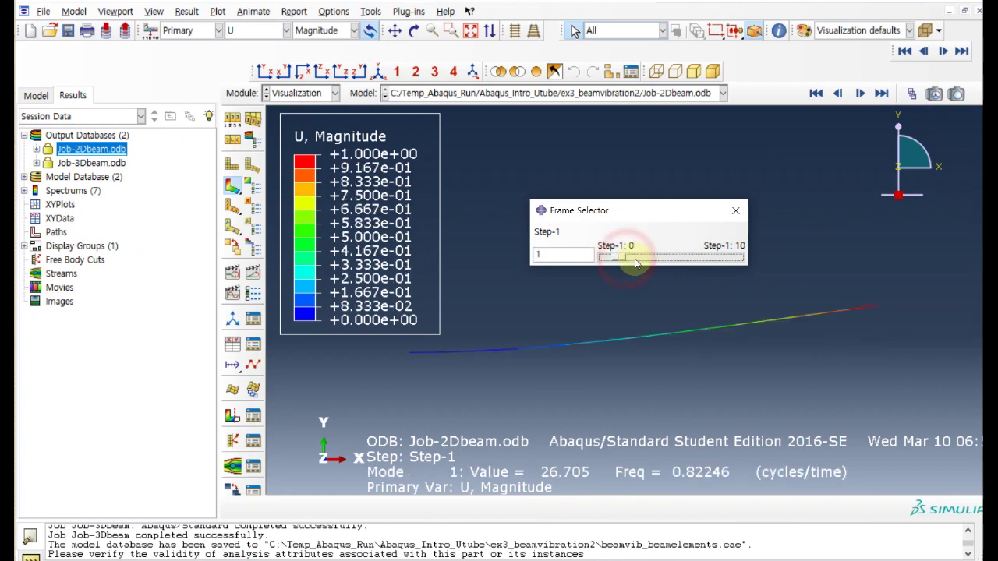
click(638, 260)
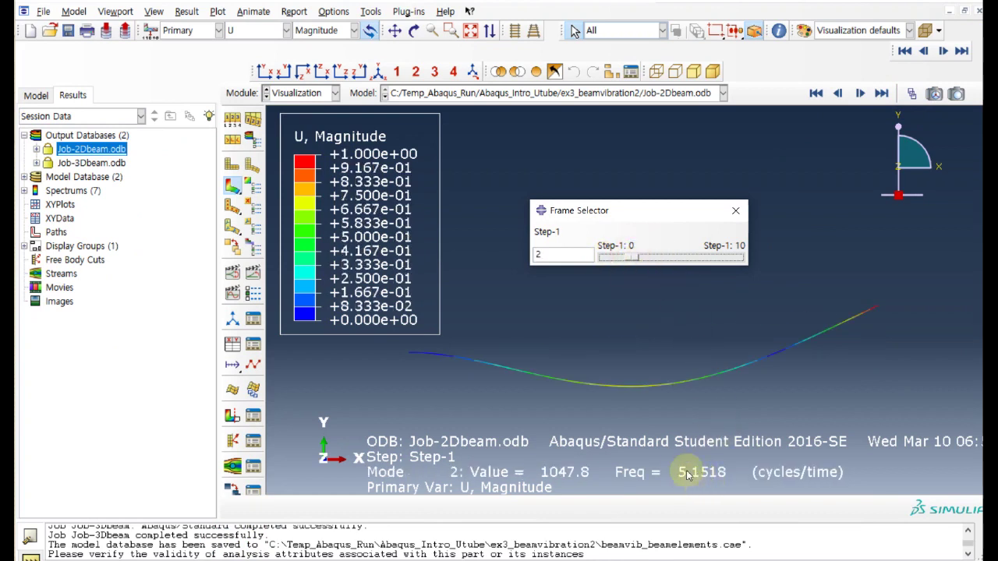
click(667, 263)
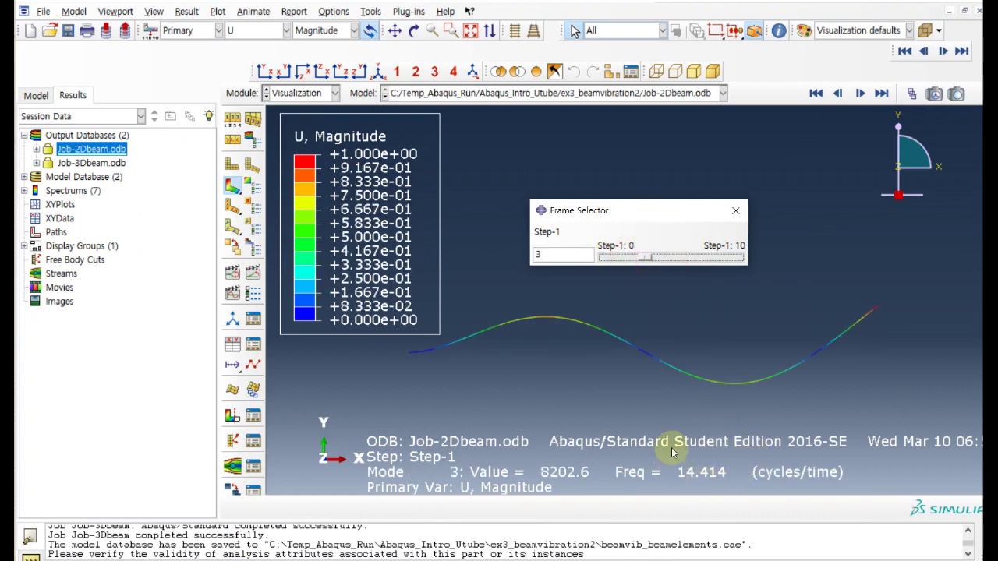
click(736, 213)
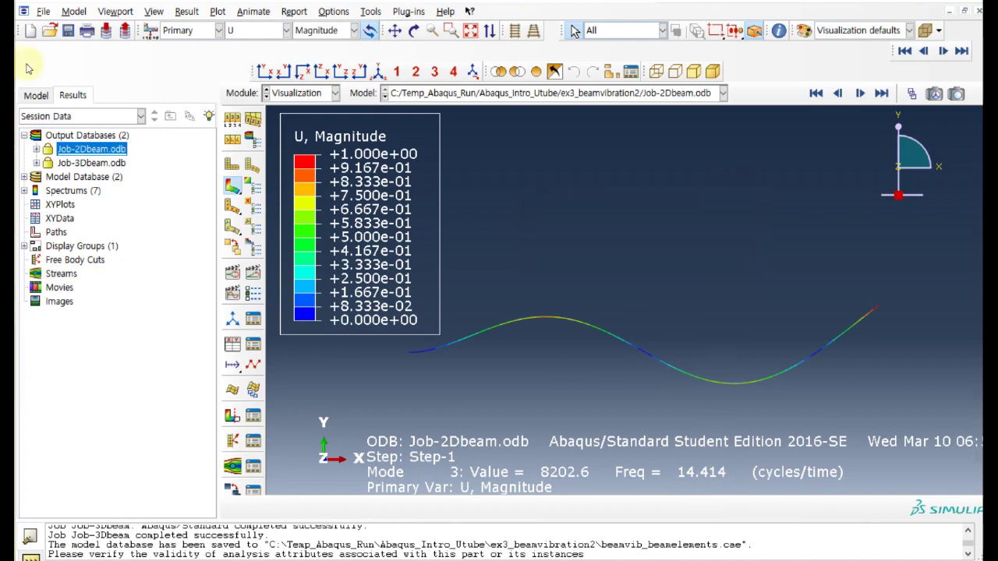
- Return to the model database, collapse Model-2Dbeam and expand Model-3Dbeam to show its contents
click(36, 95)
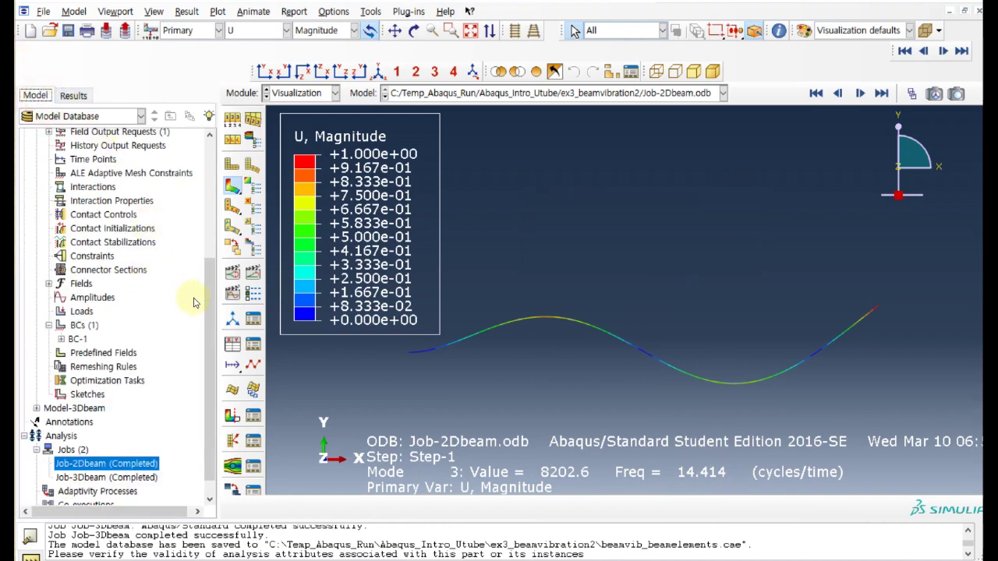
drag(207, 311, 207, 193)
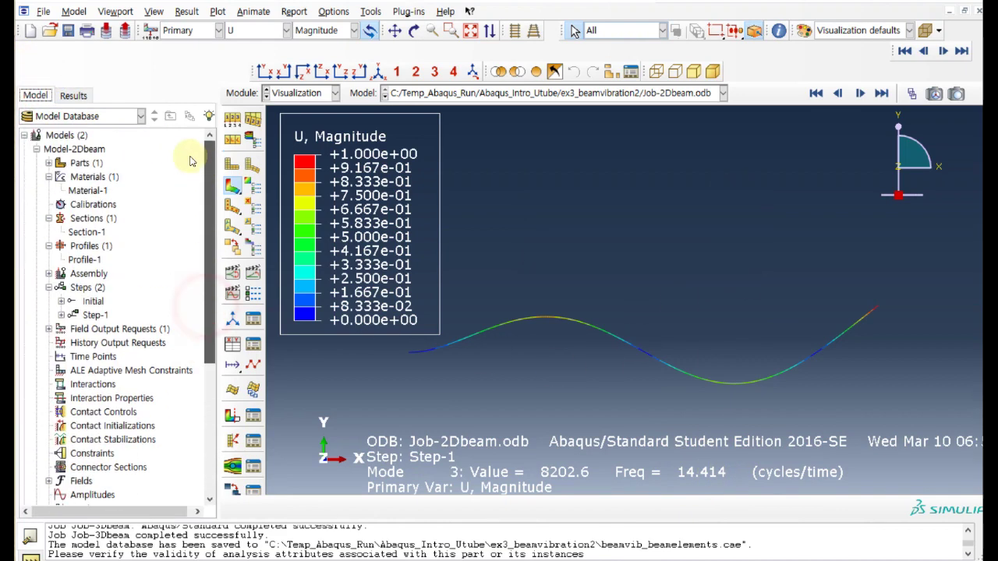
click(36, 149)
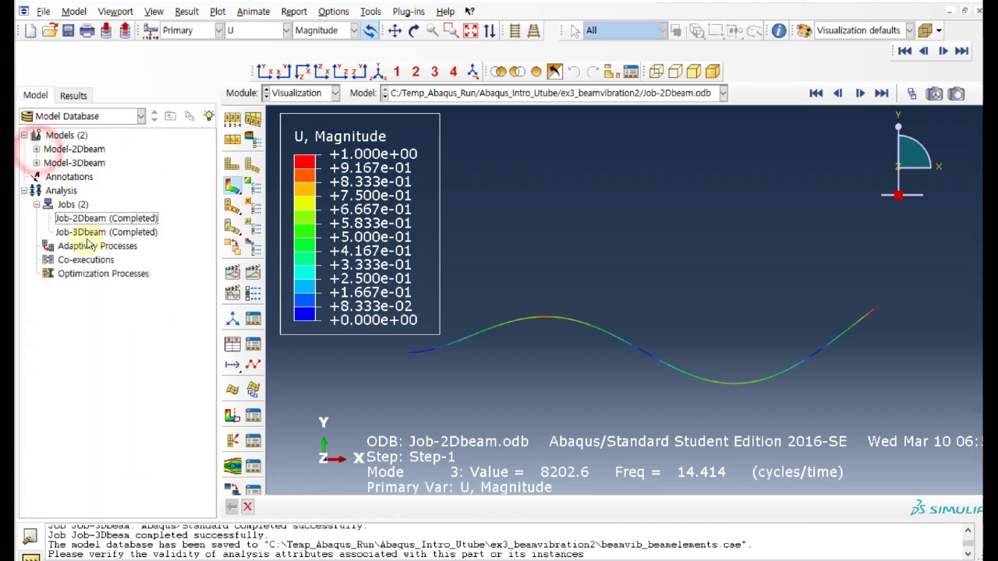
click(72, 163)
click(36, 163)
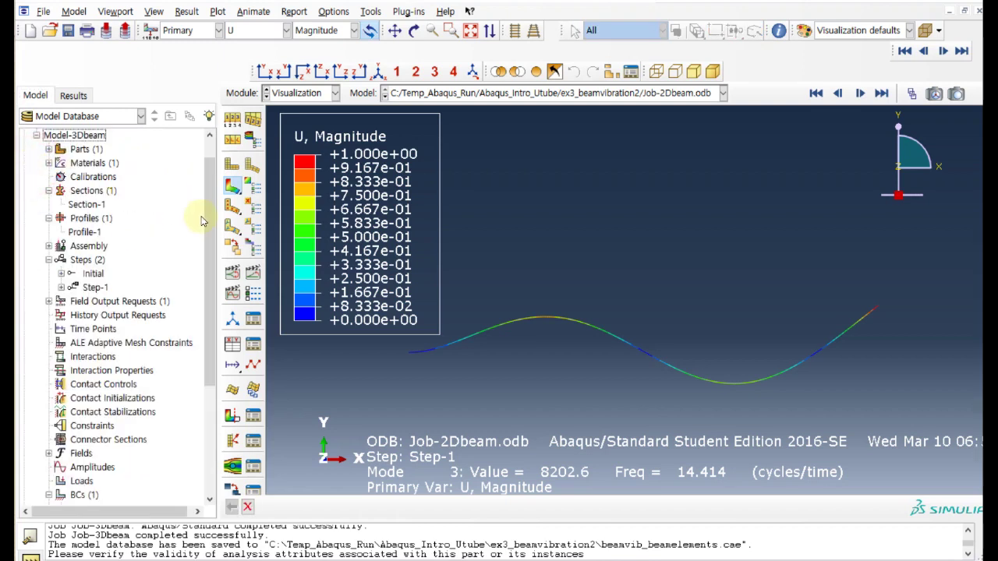
scroll(205, 223, up, 2)
- Look at the 3D deformable planar wire options for creating a part in Model-3Dbeam, without creating one
click(74, 178)
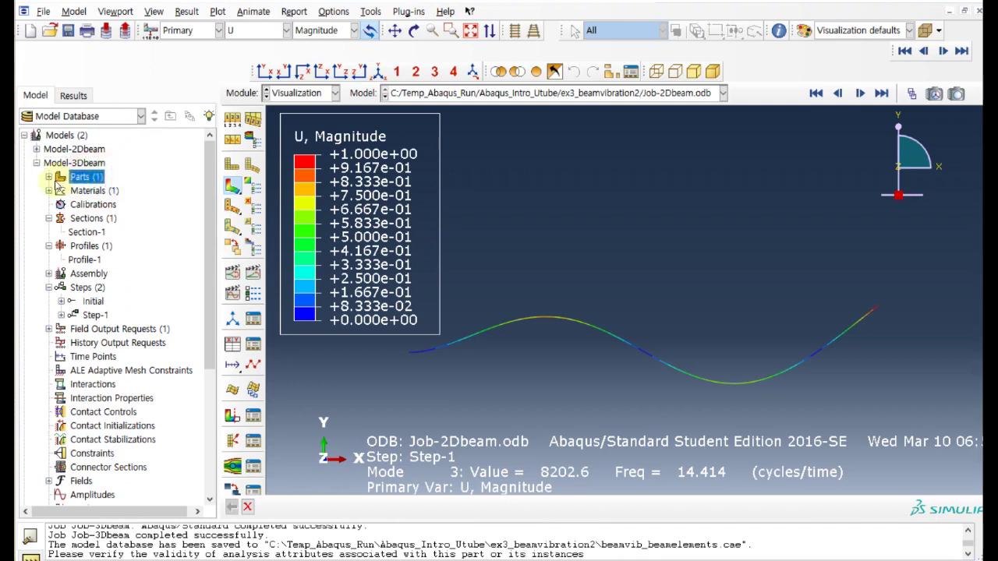
right_click(86, 178)
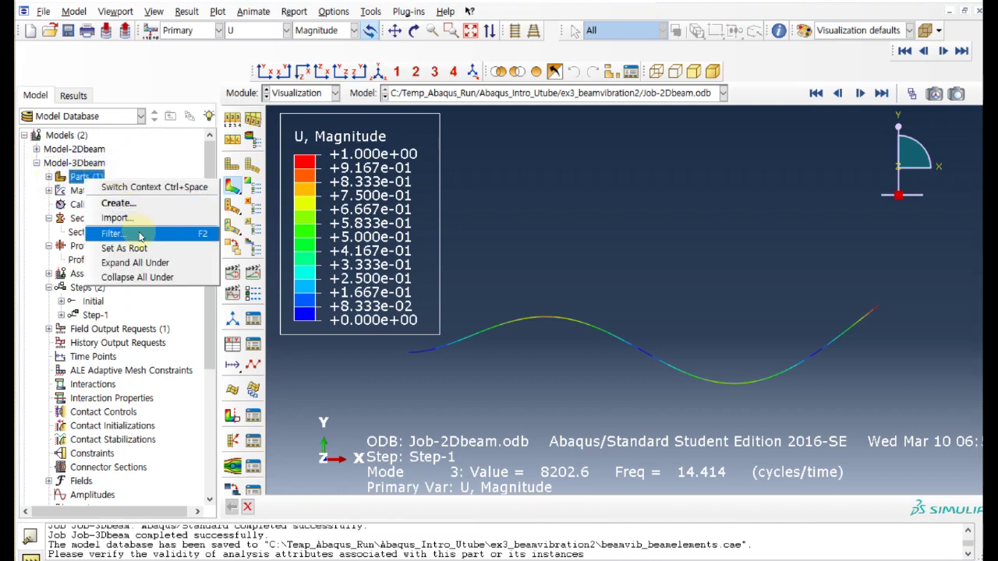
click(50, 179)
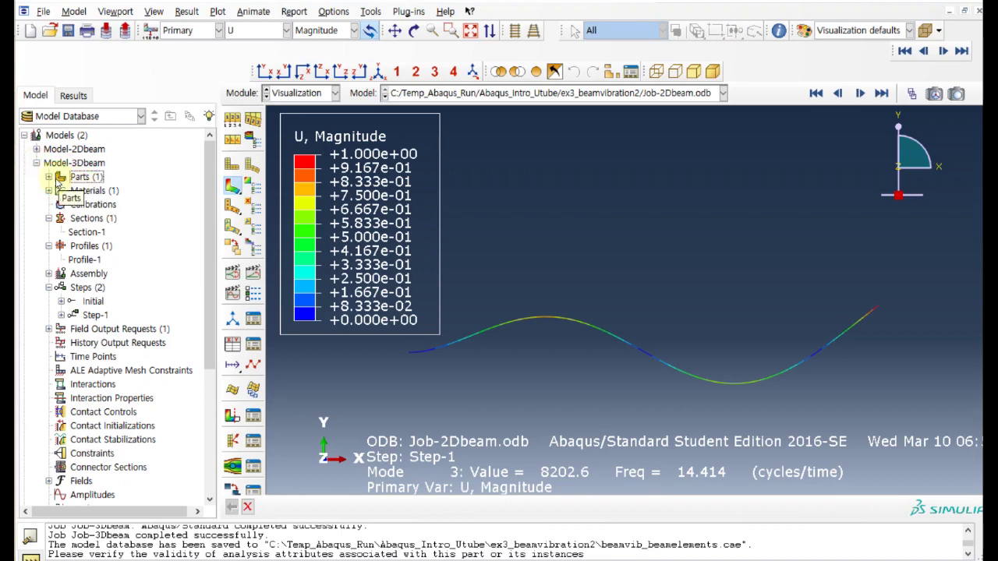
double_click(86, 178)
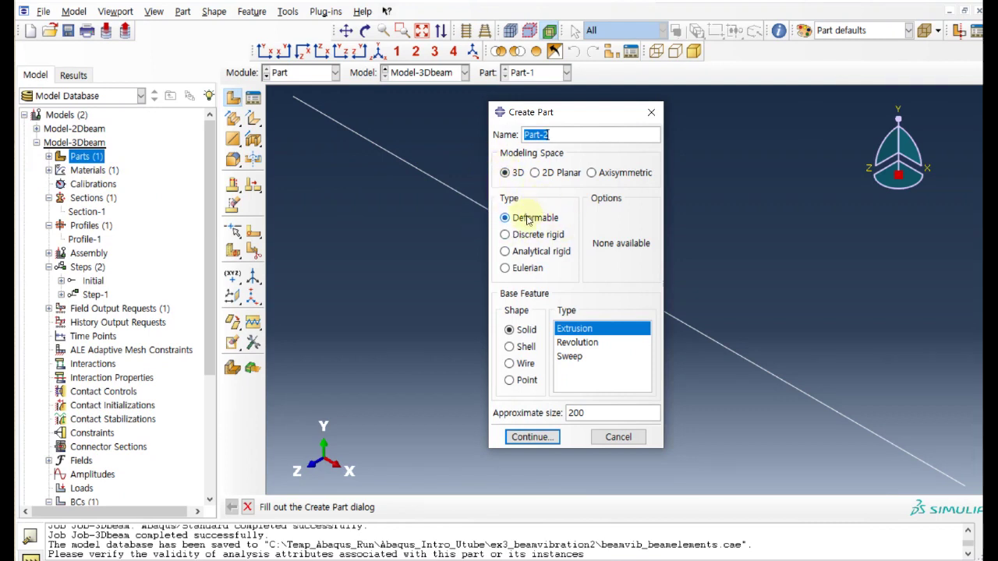
click(529, 370)
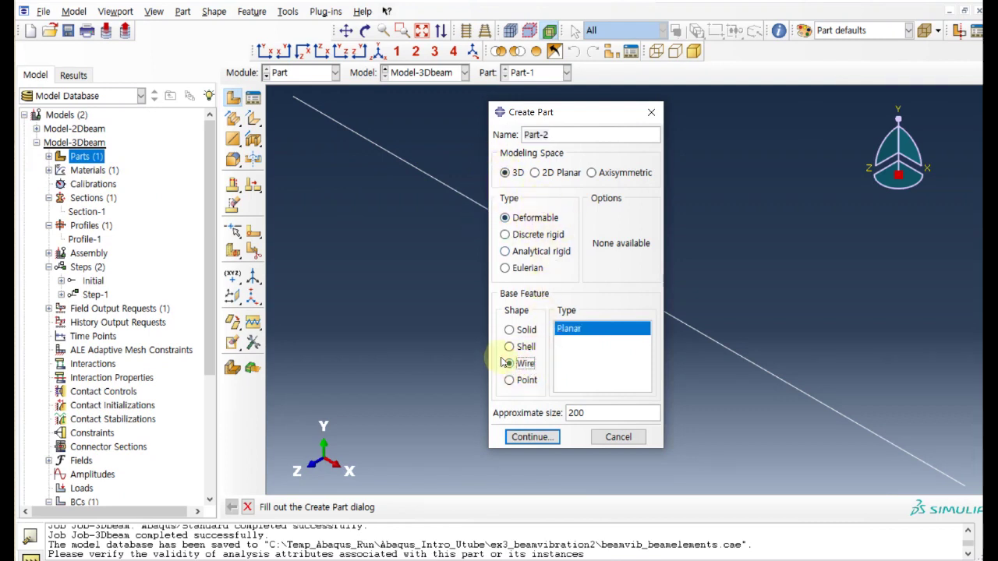
click(612, 442)
- Inspect the contents and features of Part-1 in Model-3Dbeam, and collapse its parts list
click(49, 157)
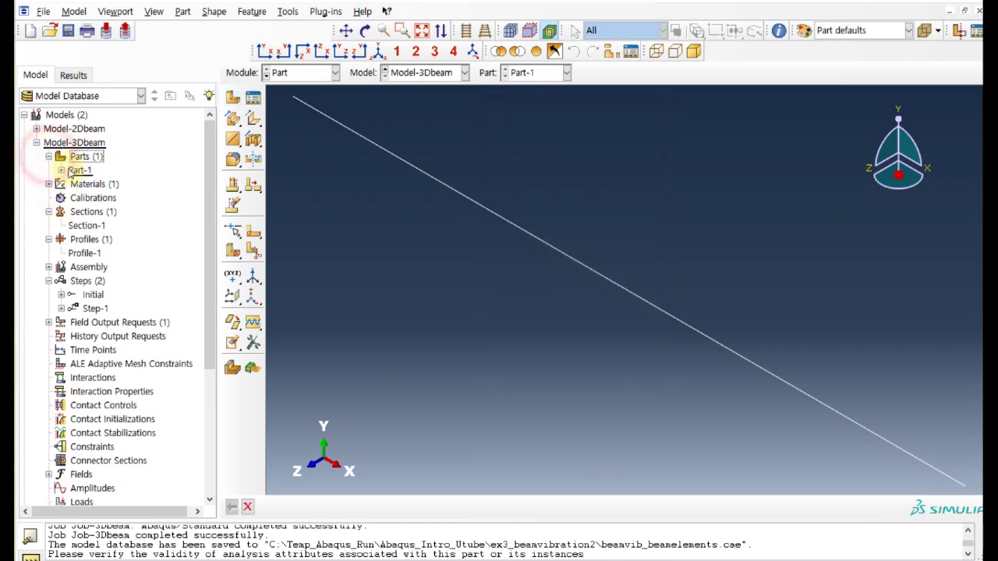
click(61, 170)
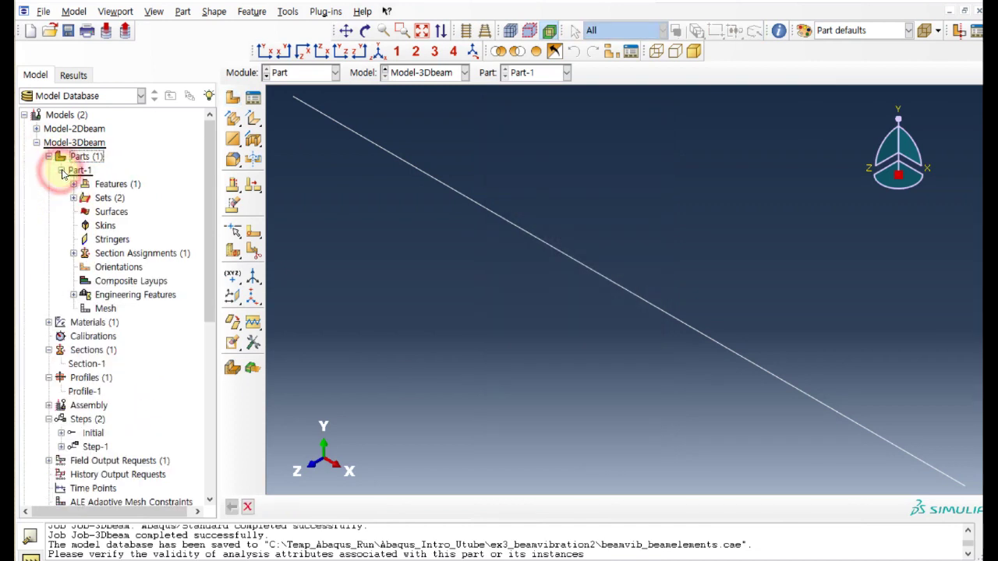
click(73, 184)
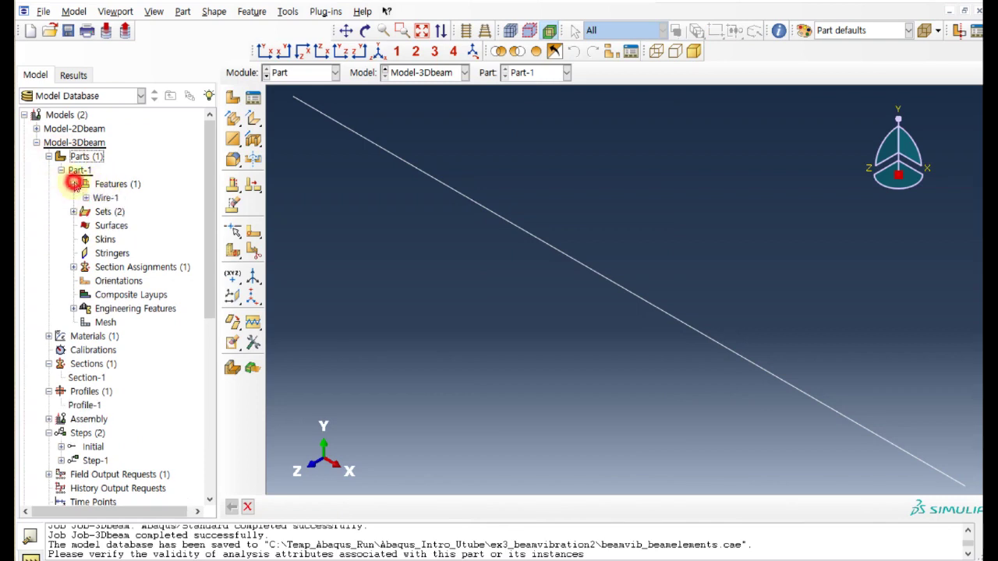
click(49, 157)
- Review the density and elastic properties of Material-1 in Model-3Dbeam without changing them
click(49, 170)
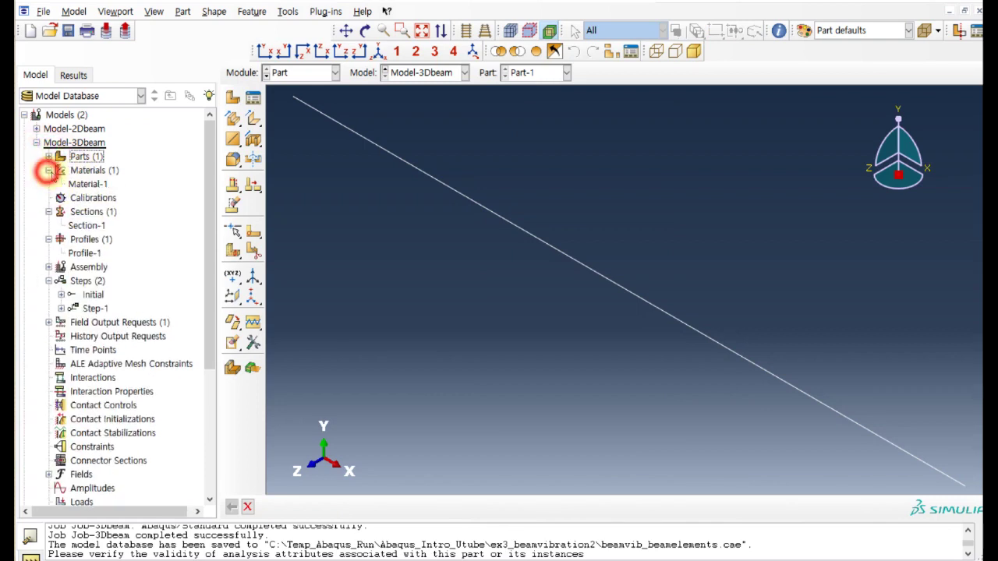
click(82, 184)
right_click(80, 185)
click(117, 206)
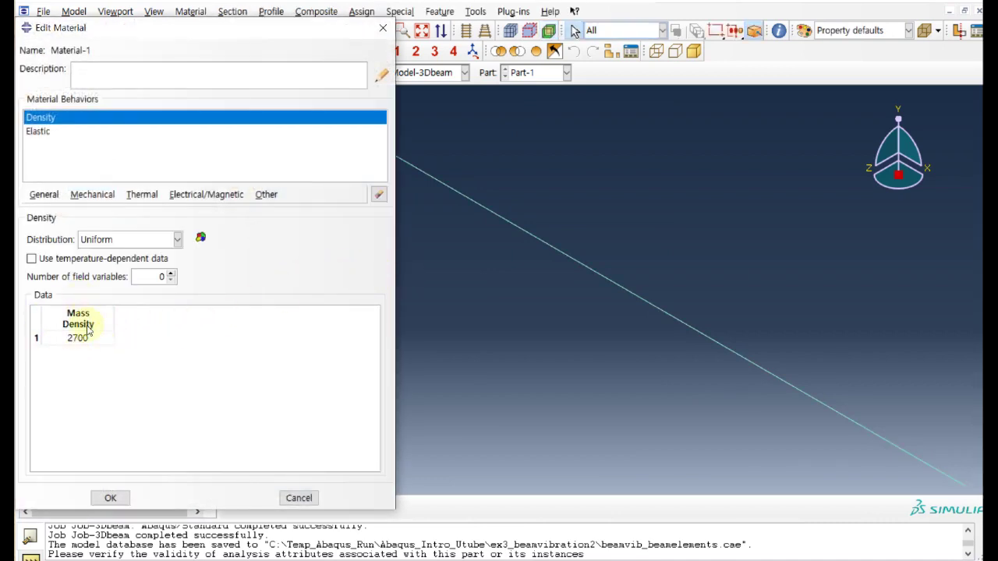
click(39, 134)
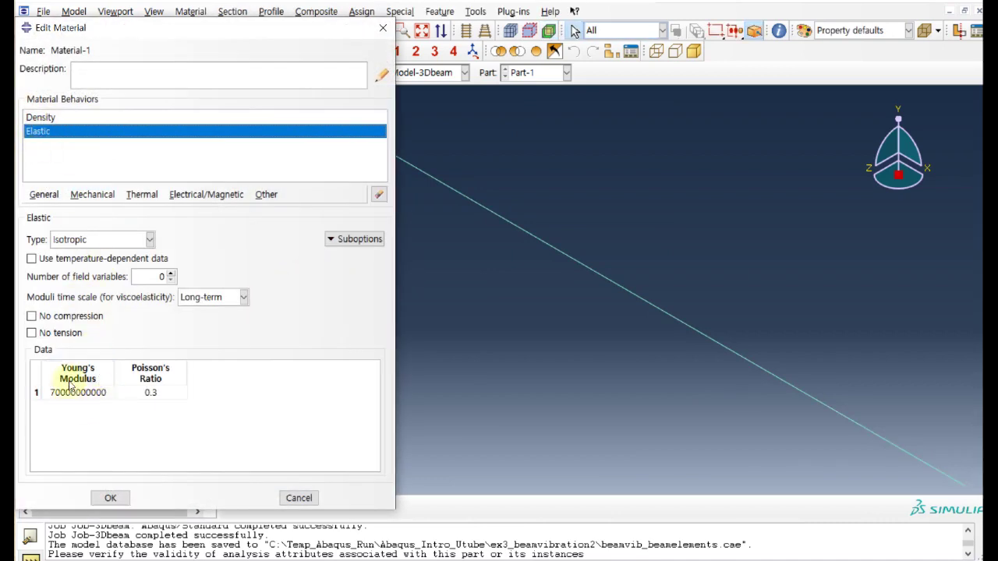
click(304, 499)
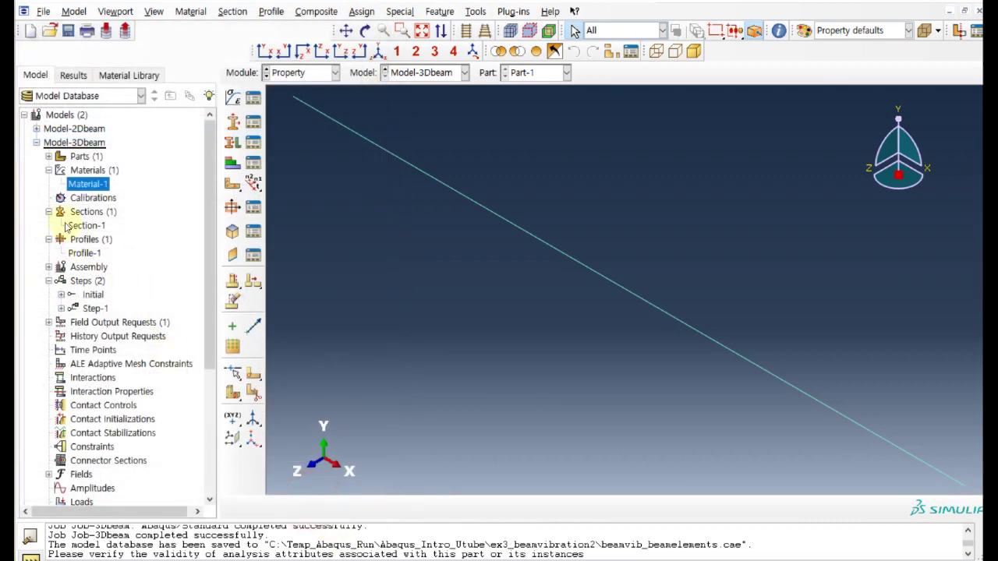
- Review the profile, material and Poisson's ratio settings of beam section Section-1 in Model-3Dbeam, discarding any changes
click(84, 225)
right_click(84, 225)
click(117, 253)
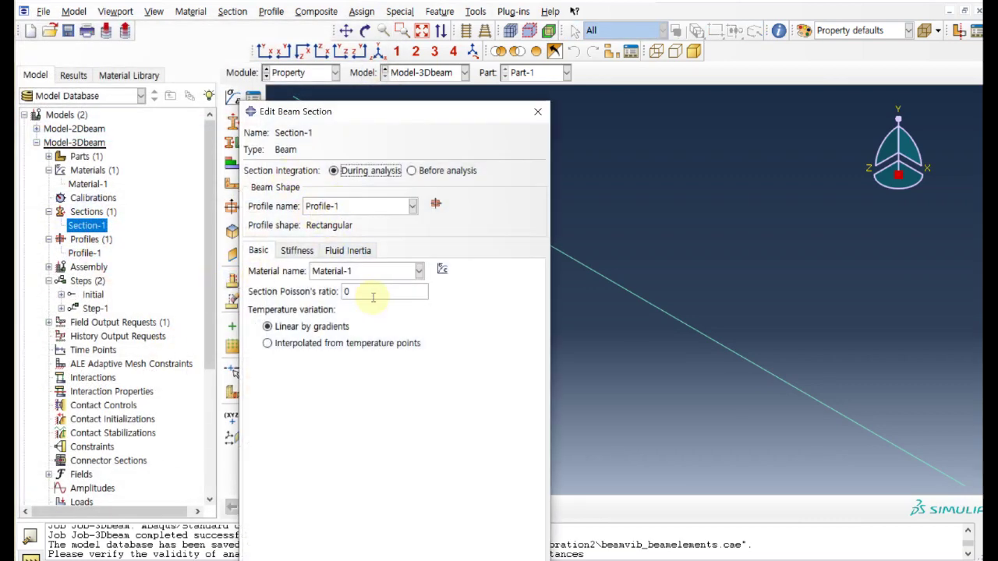
click(537, 111)
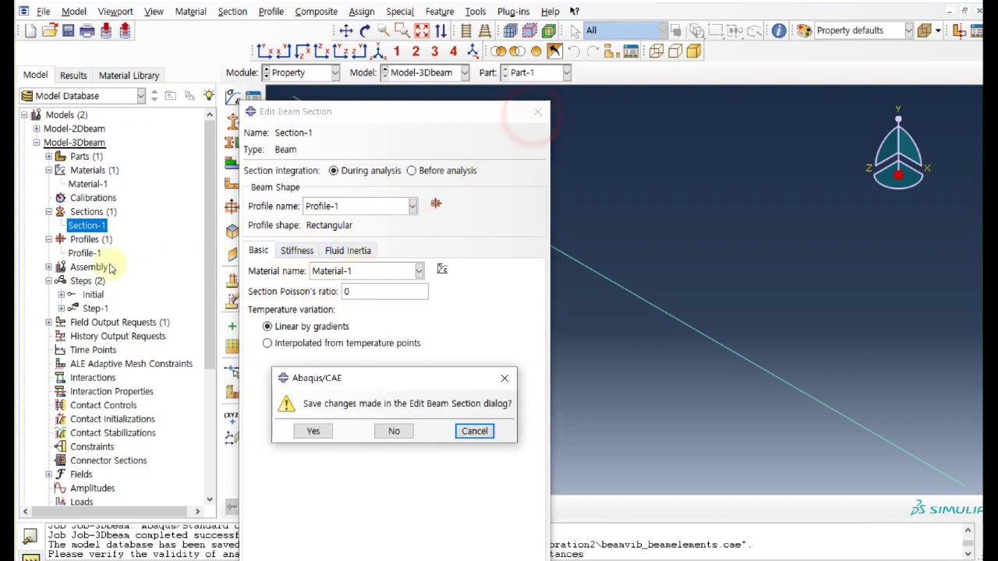
click(392, 431)
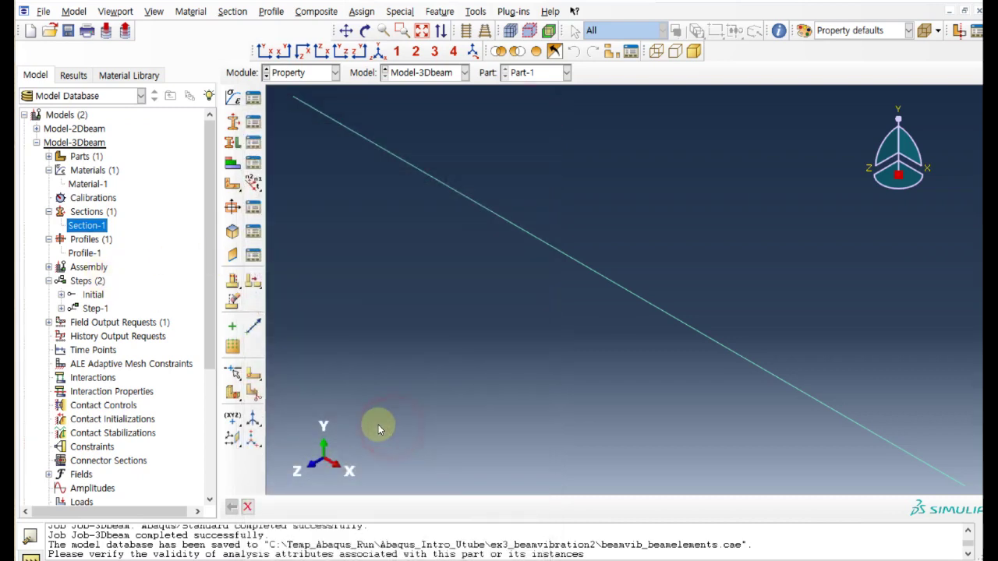
- Review the rectangular dimensions a and b of Profile-1 in Model-3Dbeam without changing them
click(86, 253)
right_click(87, 254)
click(117, 272)
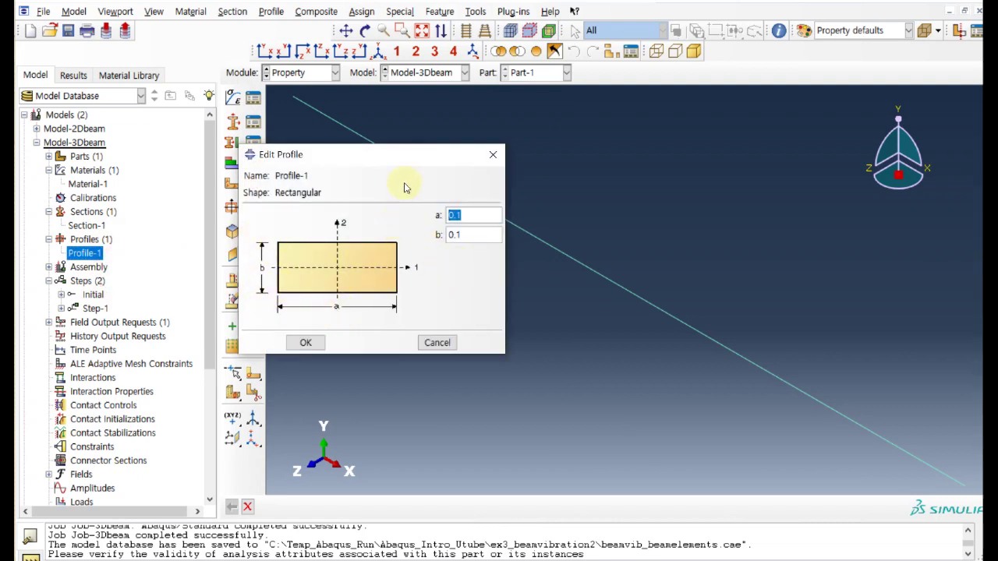
click(437, 343)
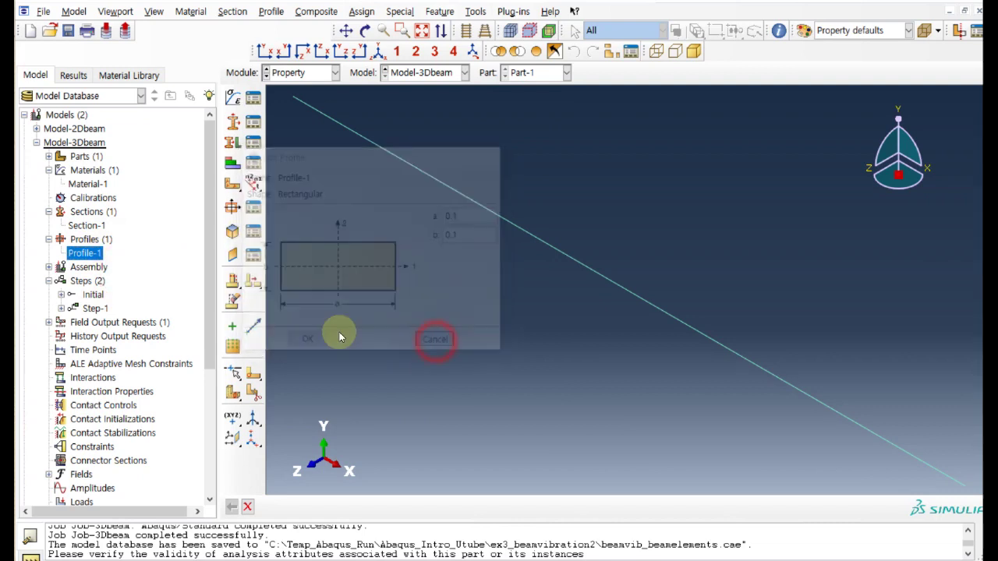
- Review the global seed sizing controls of Part-1 in the Mesh module for Model-3Dbeam without changing them
click(283, 73)
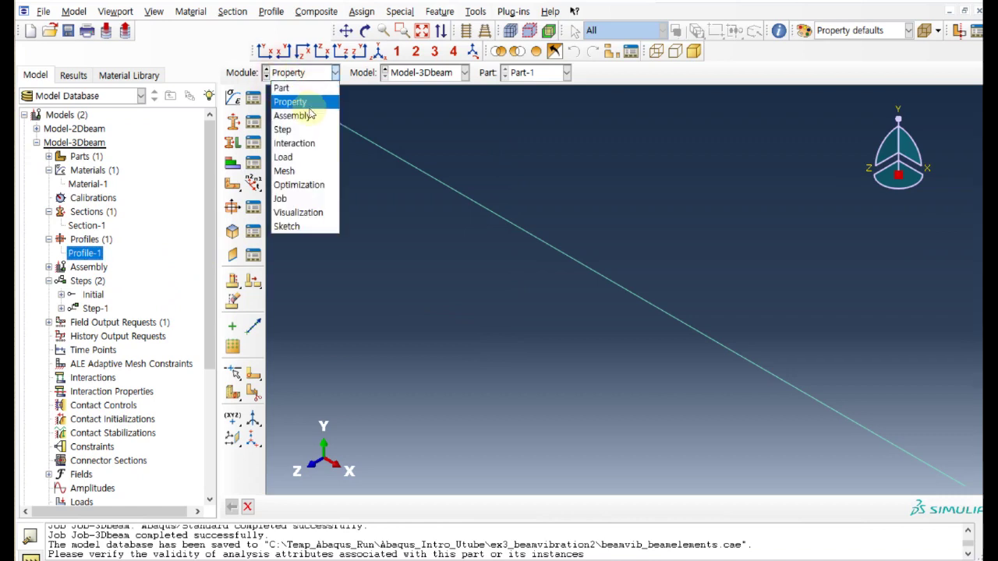
click(307, 172)
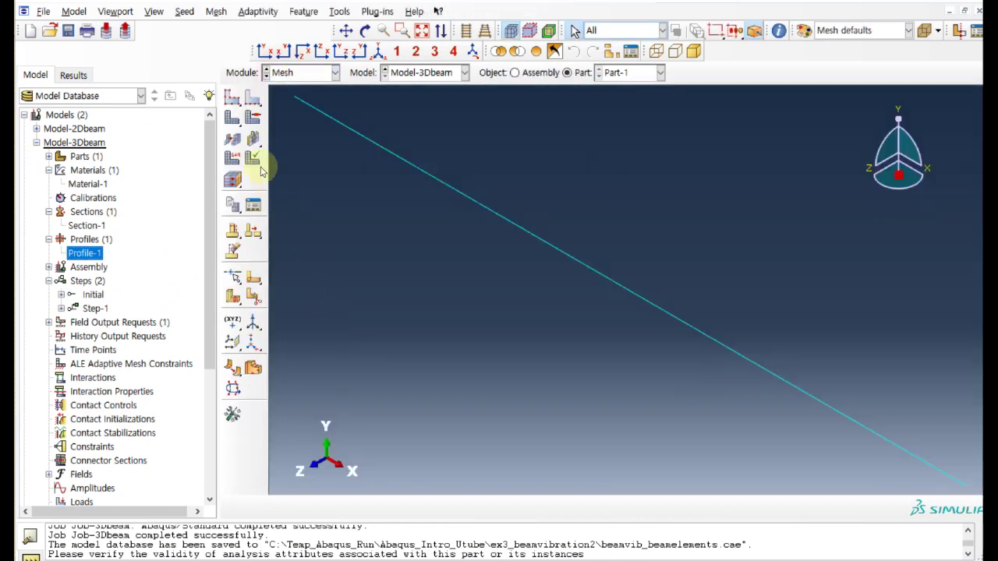
click(233, 97)
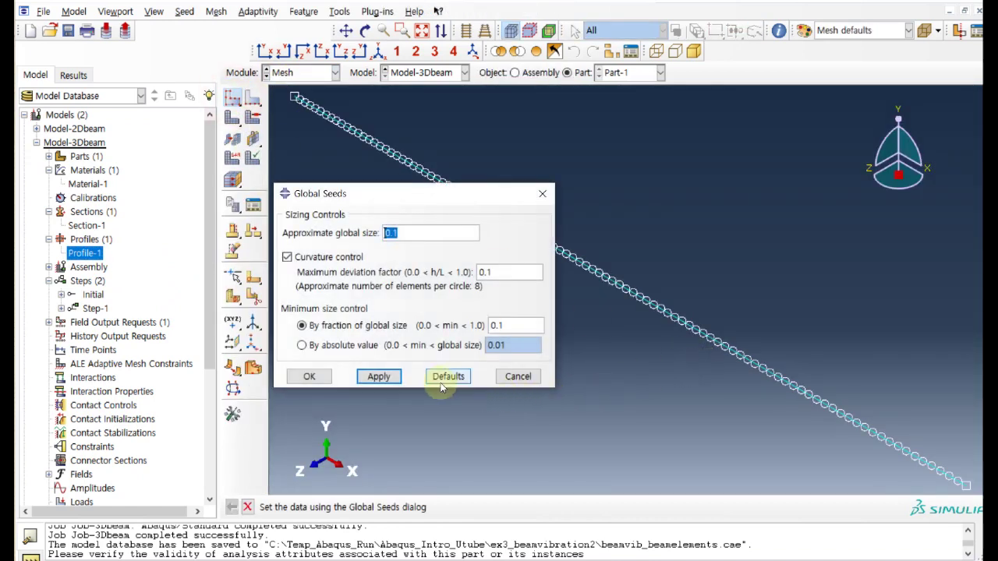
click(508, 380)
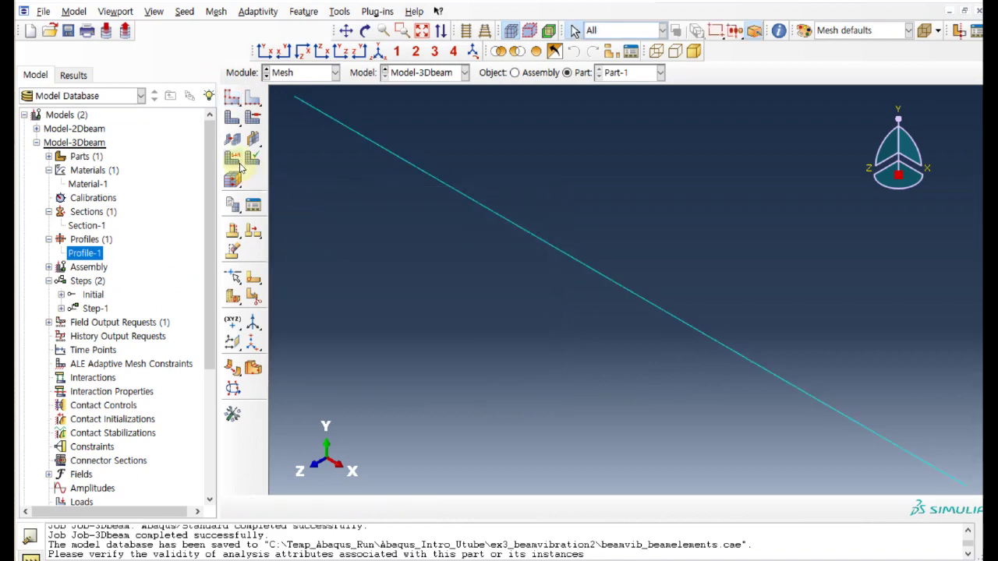
- Review the element library, geometric order, family and element description assigned to the 3D beam line, discarding any changes
click(236, 161)
click(441, 183)
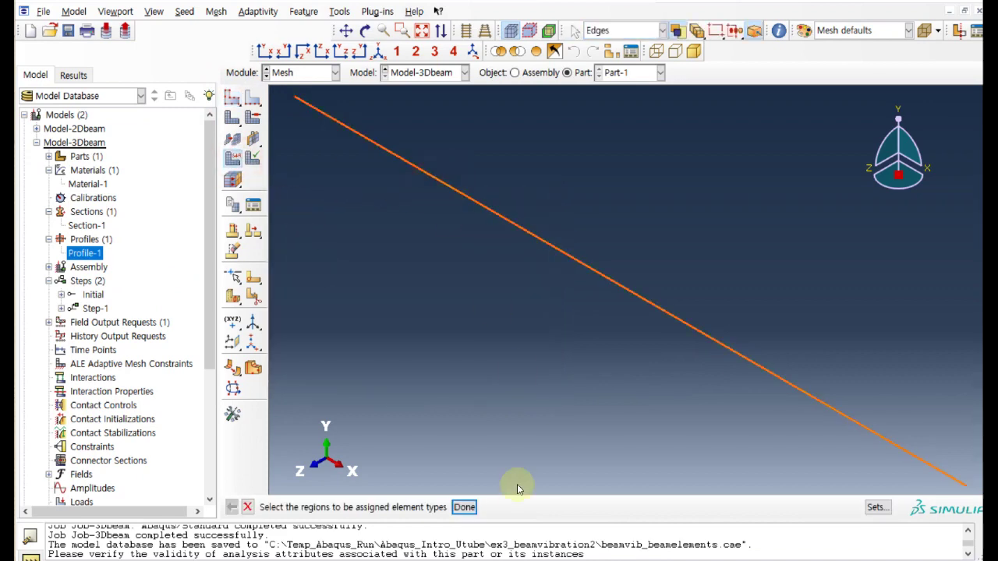
click(465, 507)
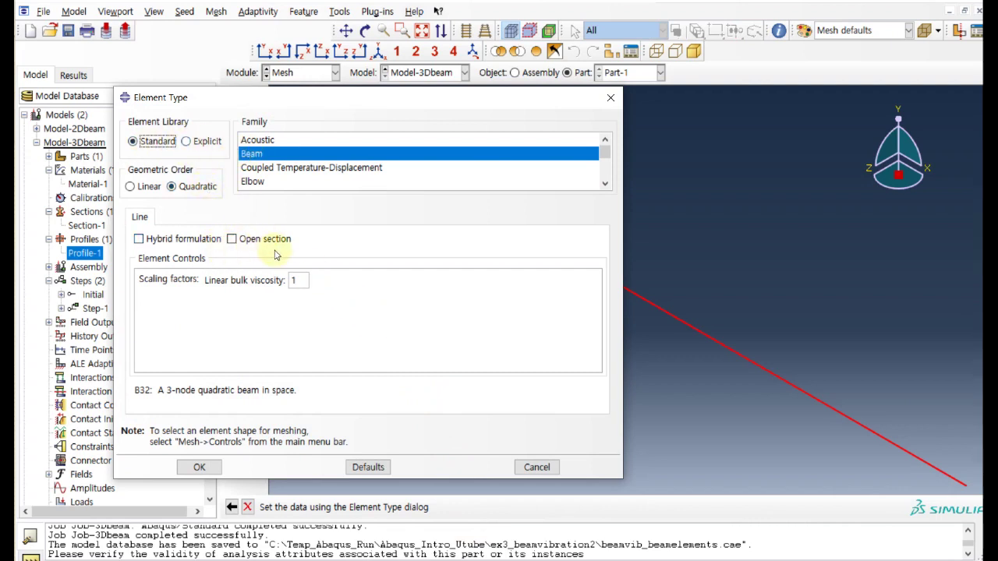
drag(137, 392, 298, 392)
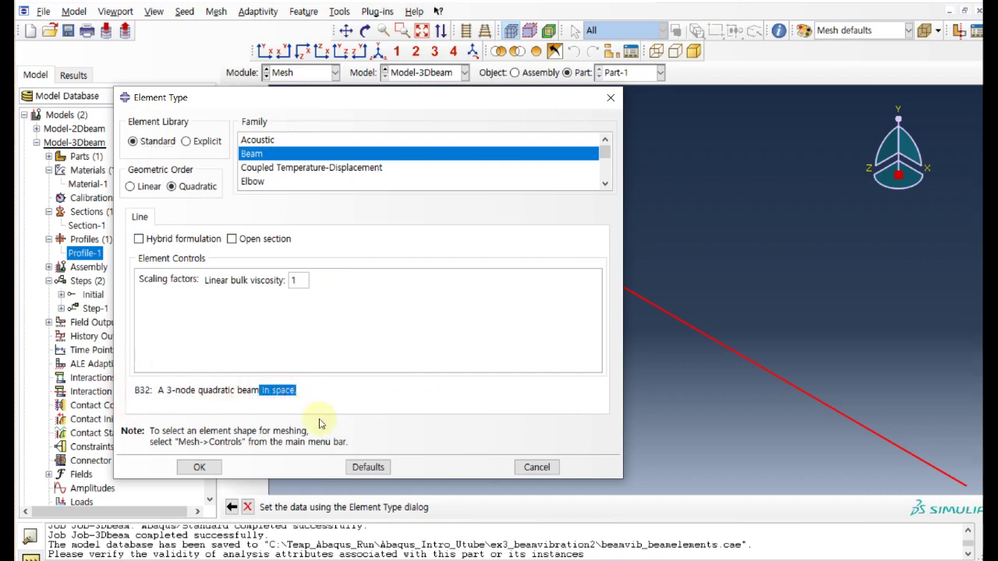
click(537, 467)
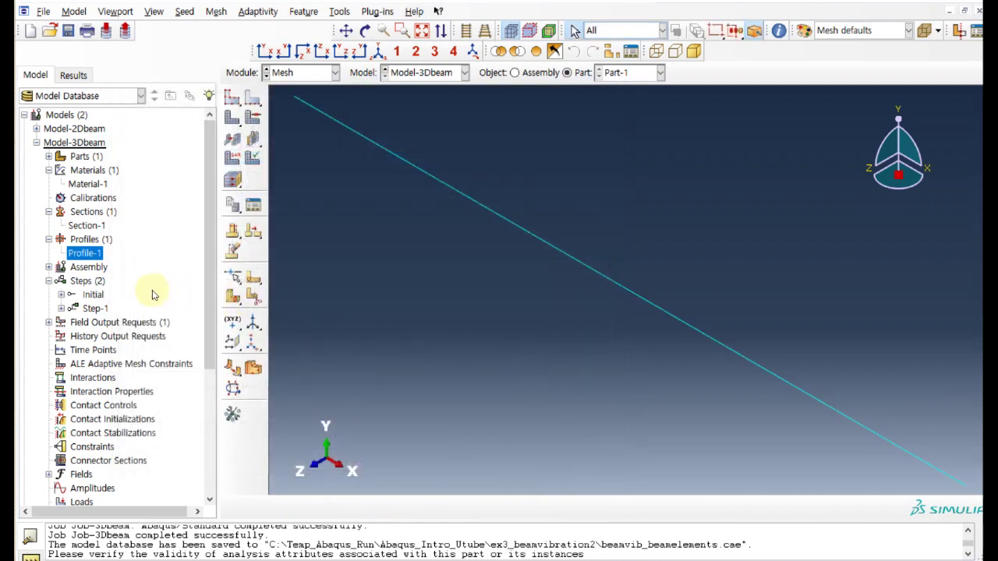
- View the linear perturbation procedures available for a new step in Model-3Dbeam, including Frequency, without creating a step
right_click(100, 282)
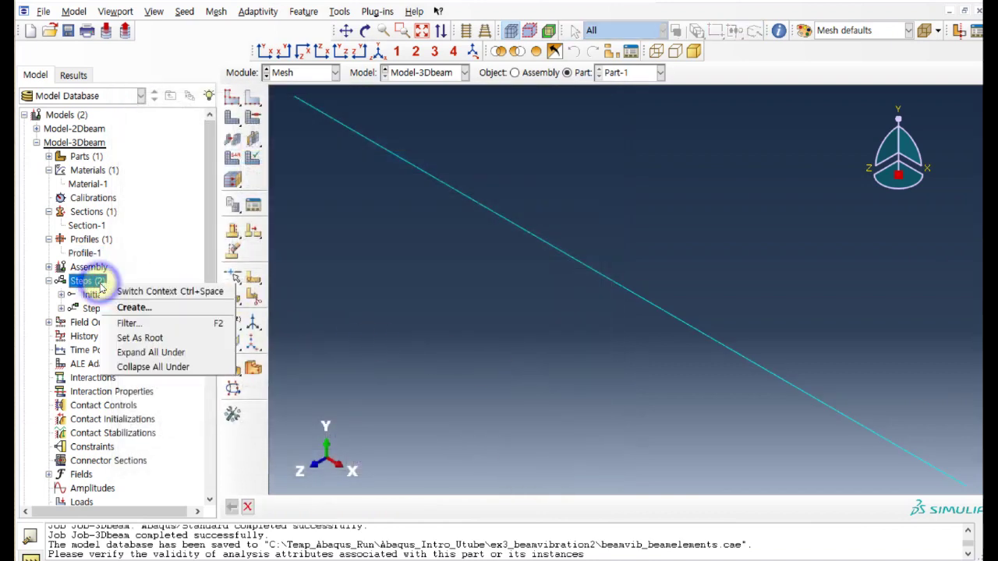
click(131, 308)
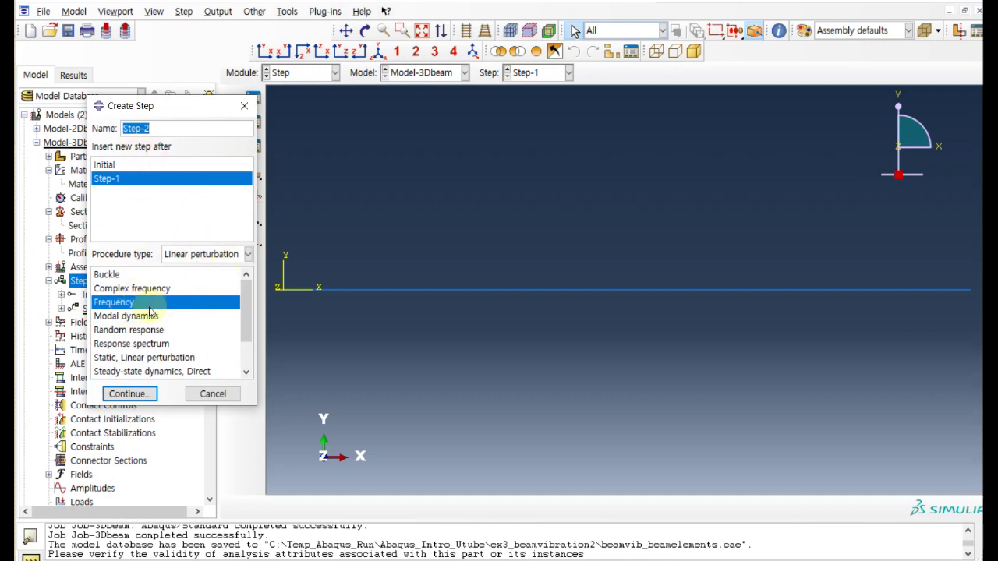
click(212, 394)
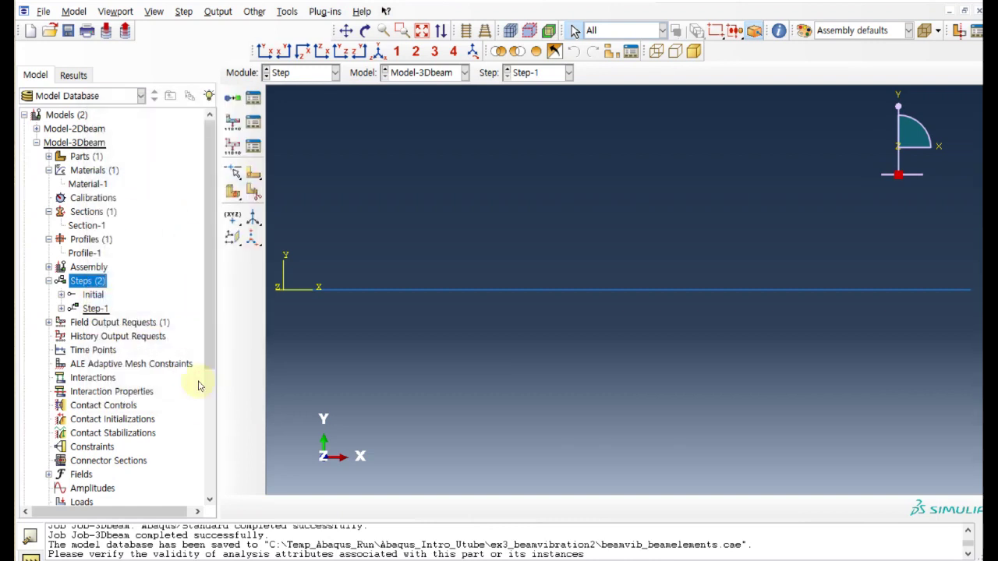
- Review the eigensolver and number of requested eigenvalues in Step-1 of Model-3Dbeam without changing them
click(112, 309)
right_click(115, 310)
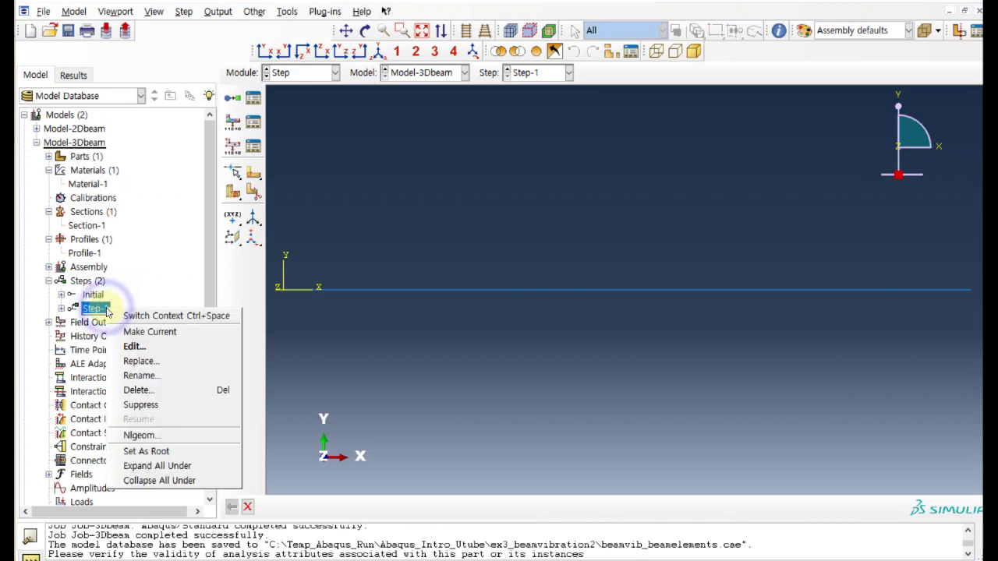
click(135, 345)
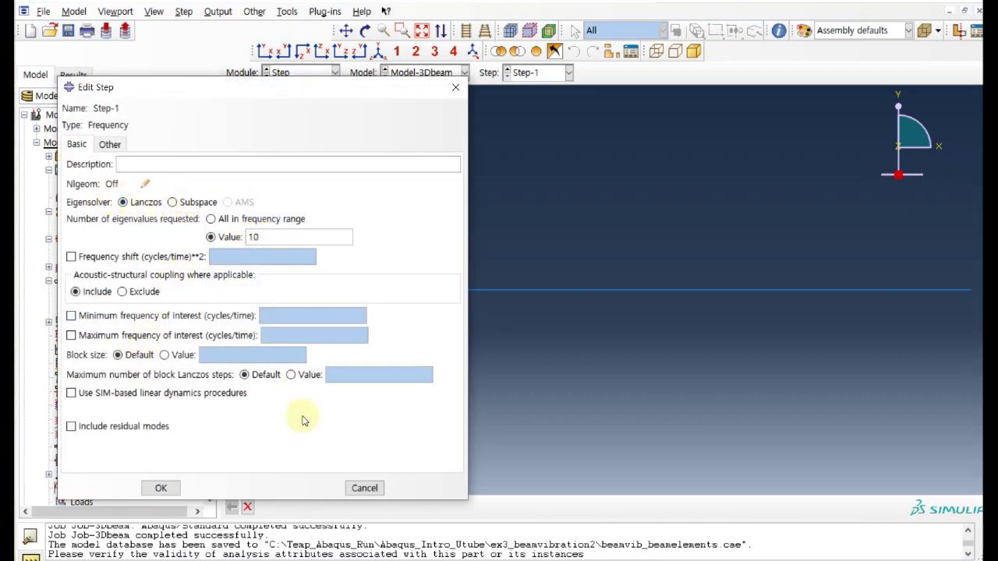
click(364, 488)
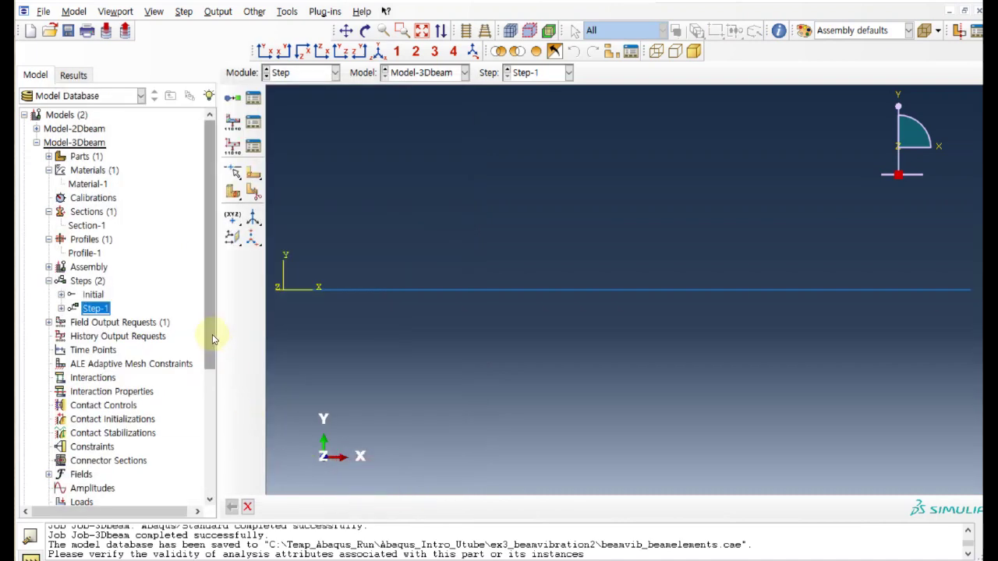
- Review the constrained displacement and rotation components of boundary condition BC-1 in Model-3Dbeam without changing them
drag(211, 330, 220, 438)
scroll(130, 386, down, 1)
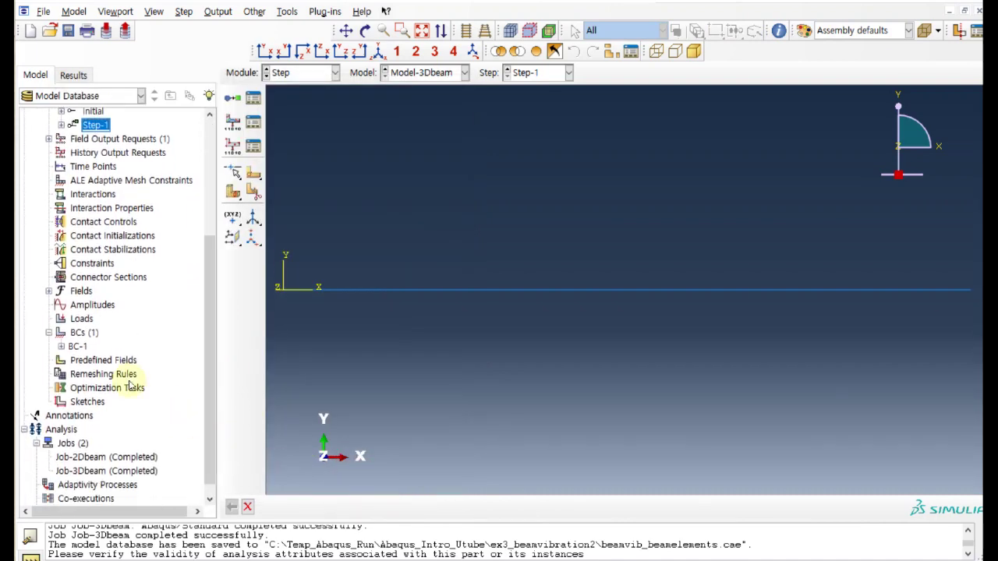
right_click(82, 347)
click(95, 364)
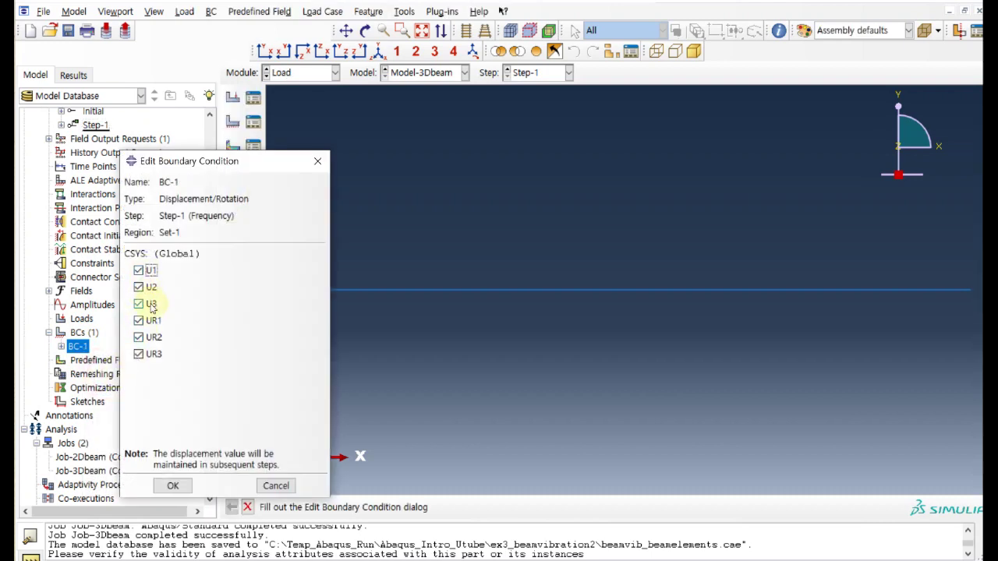
click(277, 487)
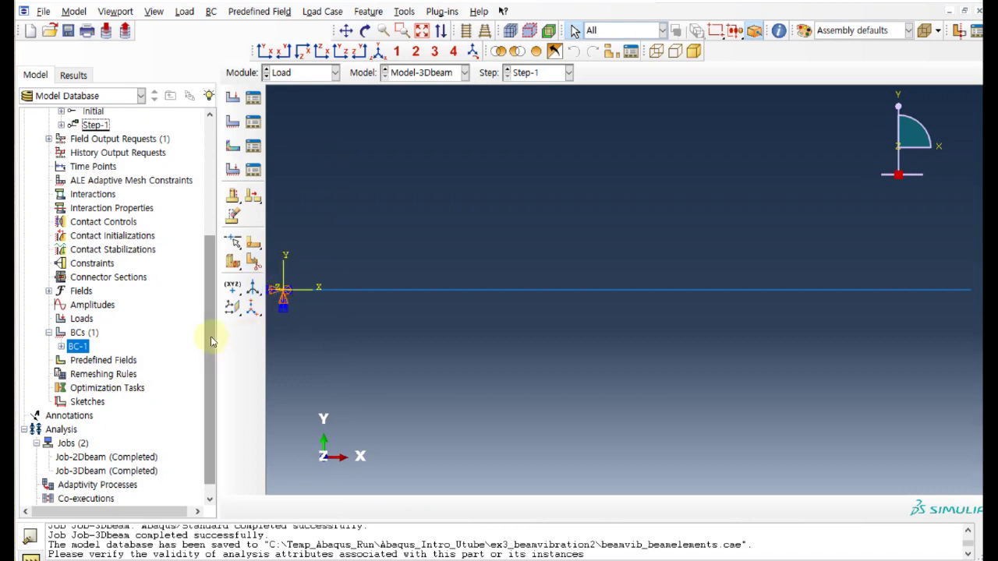
- Open the results of Job-3Dbeam and plot the displacement magnitude contours on the deformed beam
drag(211, 341, 211, 351)
right_click(144, 462)
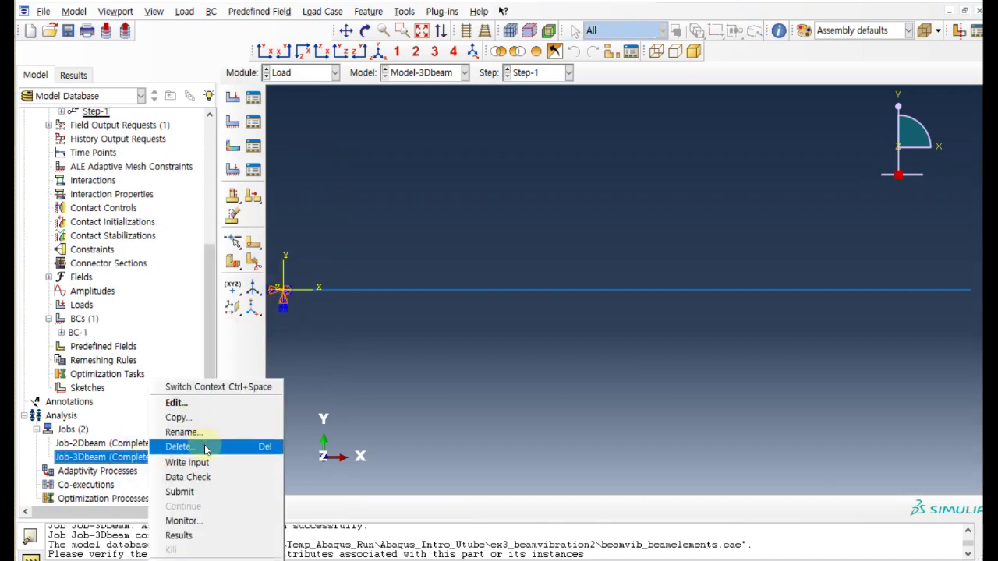
click(199, 534)
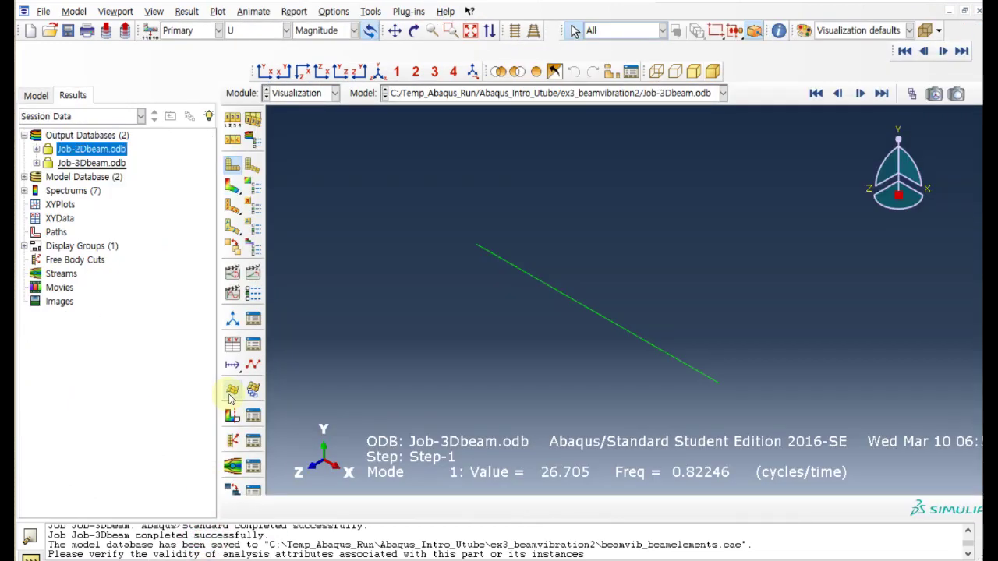
click(232, 188)
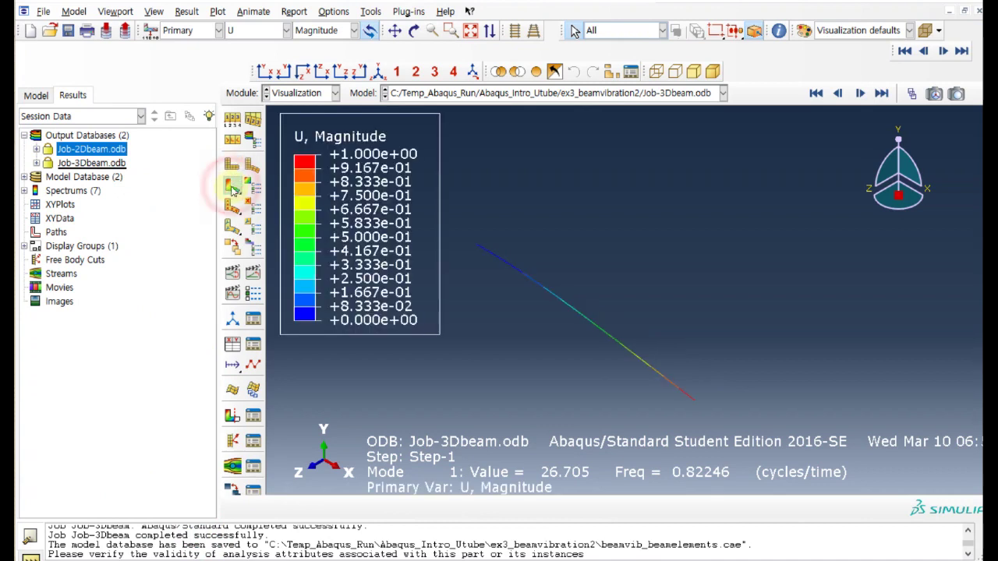
- Examine the shapes and frequencies of modes 2 to 4 of the 3D beam, and return to mode 1
click(860, 94)
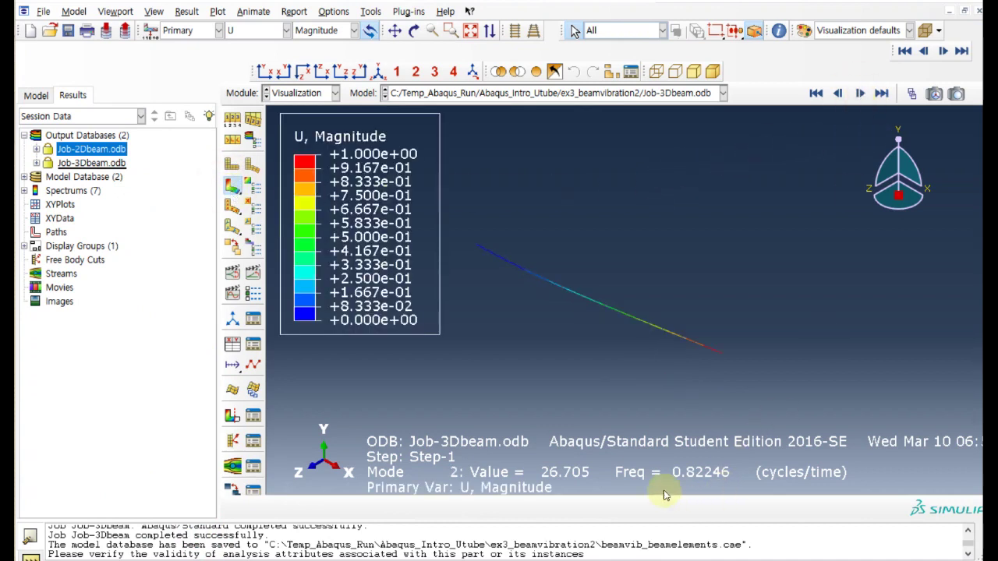
click(860, 94)
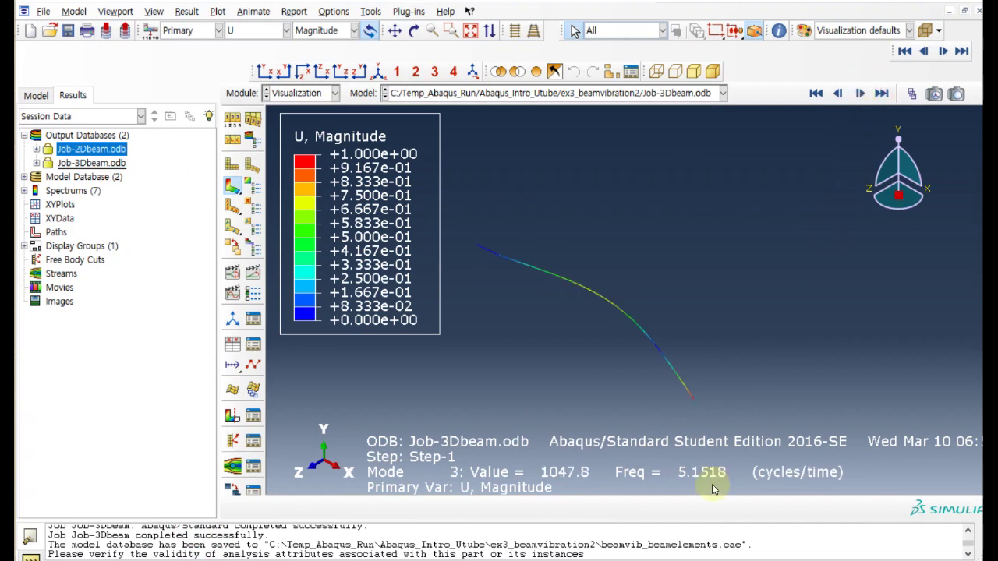
click(861, 94)
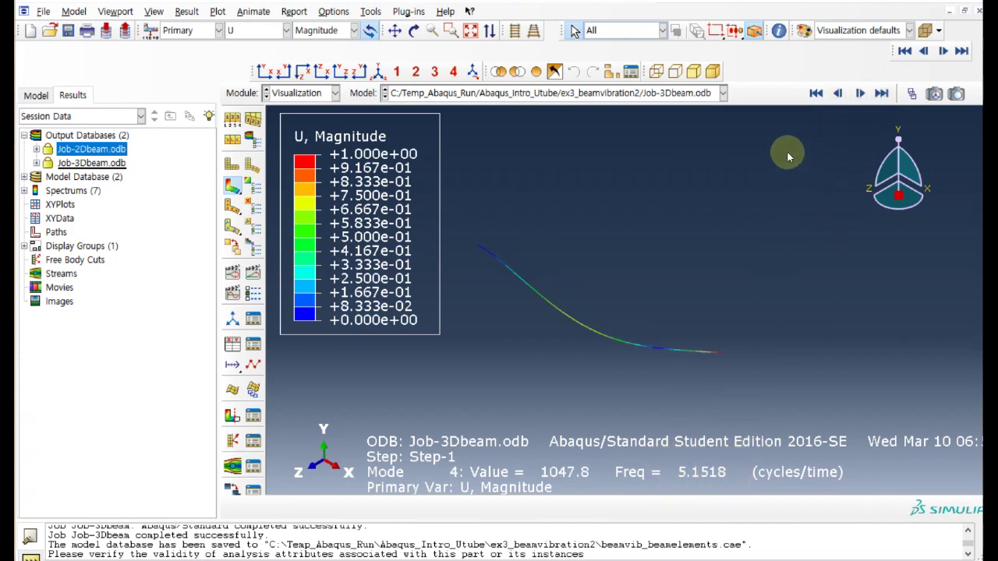
click(840, 94)
click(840, 94)
click(840, 94)
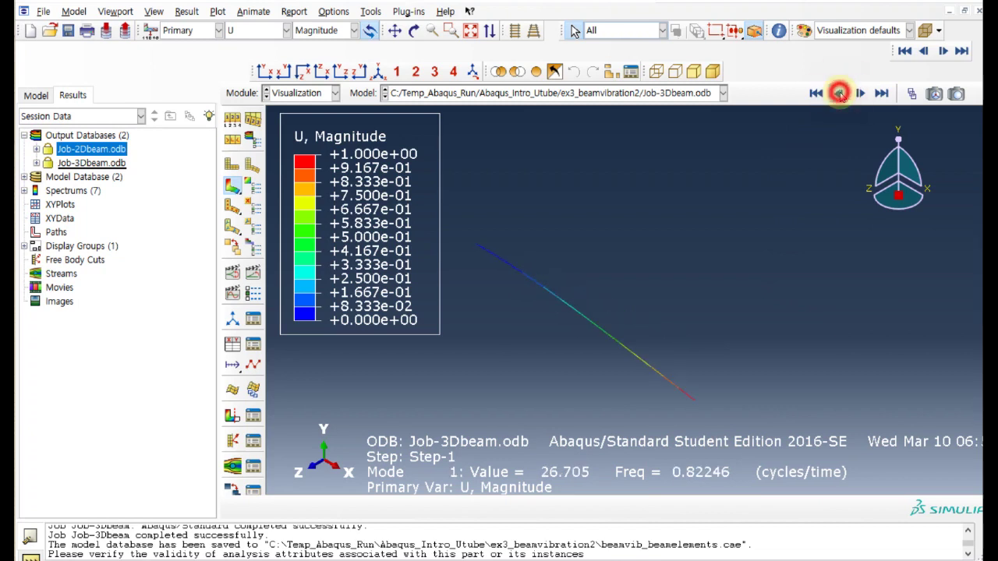
click(839, 93)
click(861, 93)
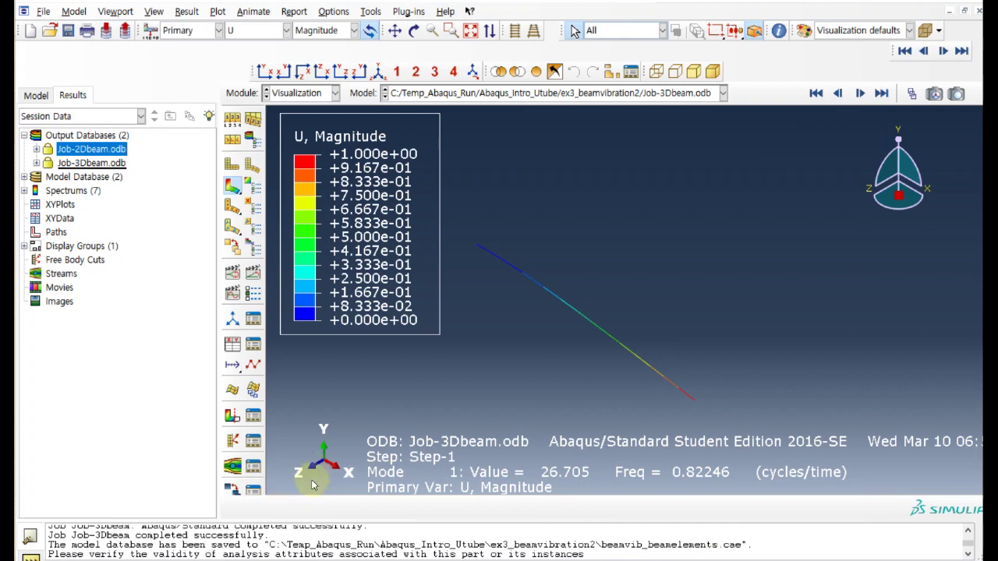
- Step through modes 2 to 10 of the 3D beam, comparing the bending directions and frequencies of successive modes
click(861, 93)
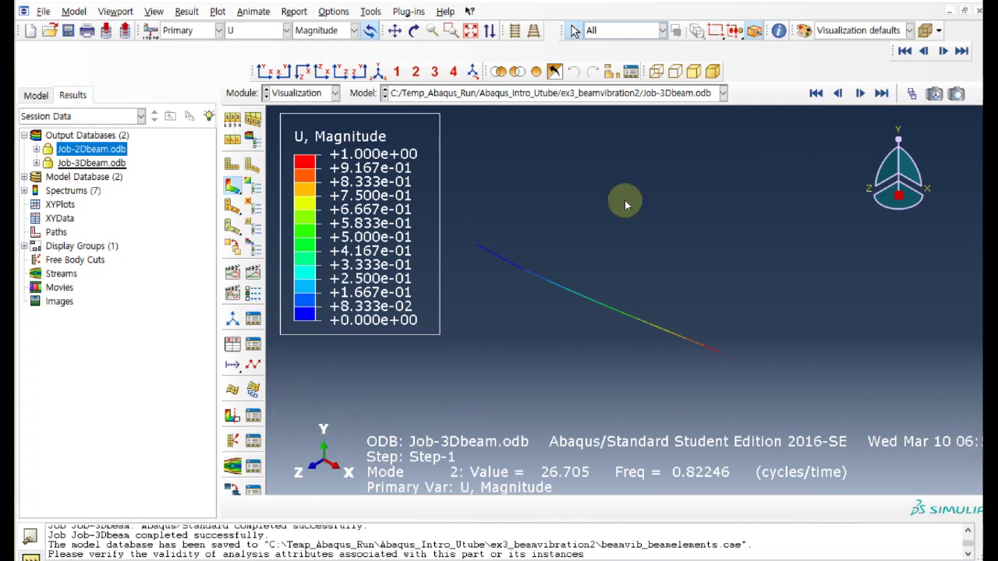
click(861, 93)
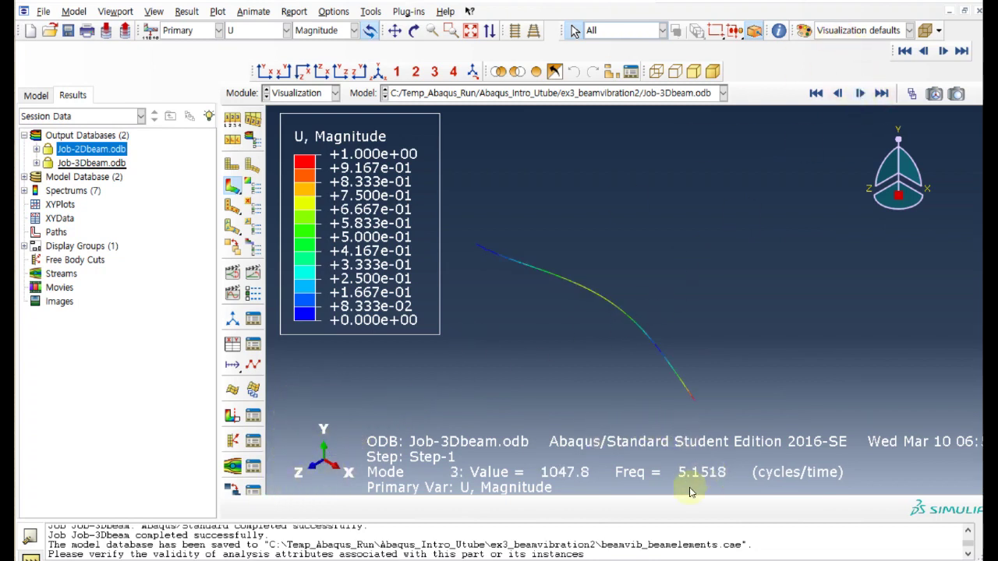
click(861, 93)
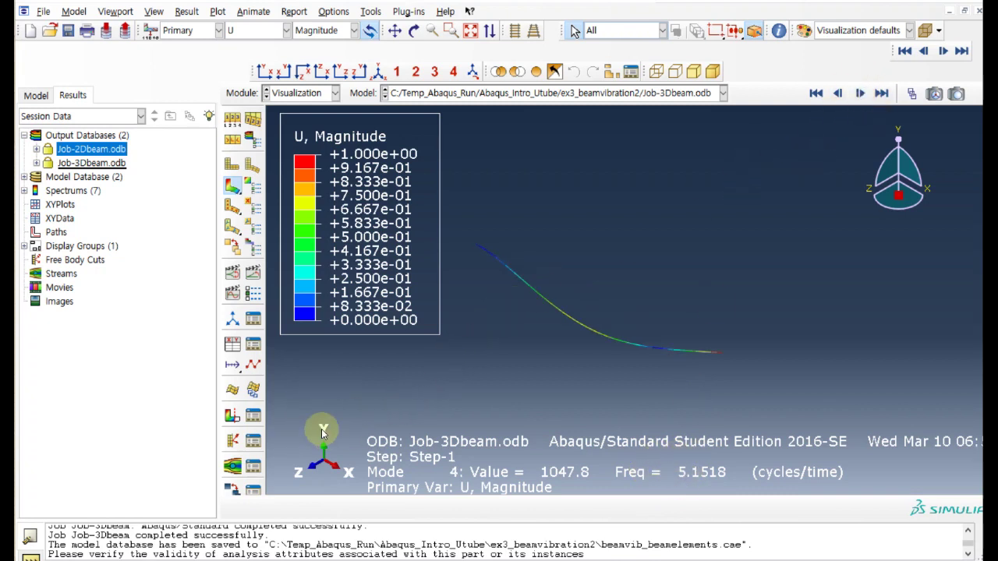
click(859, 94)
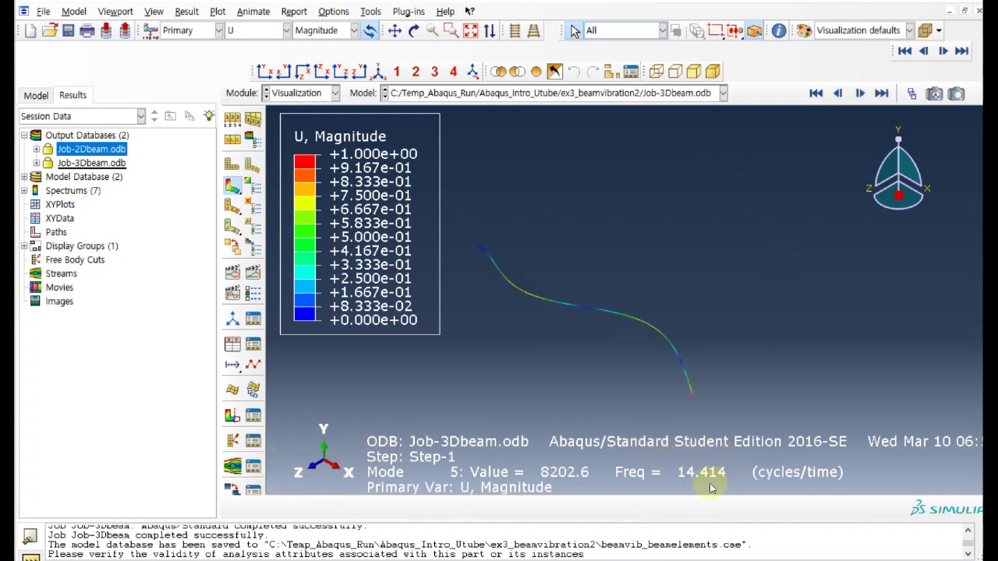
click(857, 94)
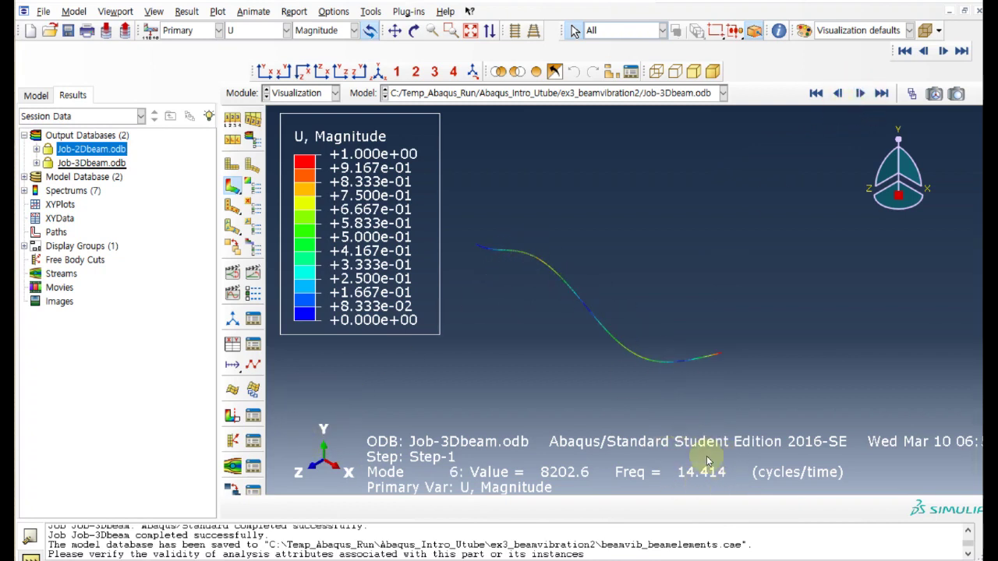
click(860, 94)
click(860, 94)
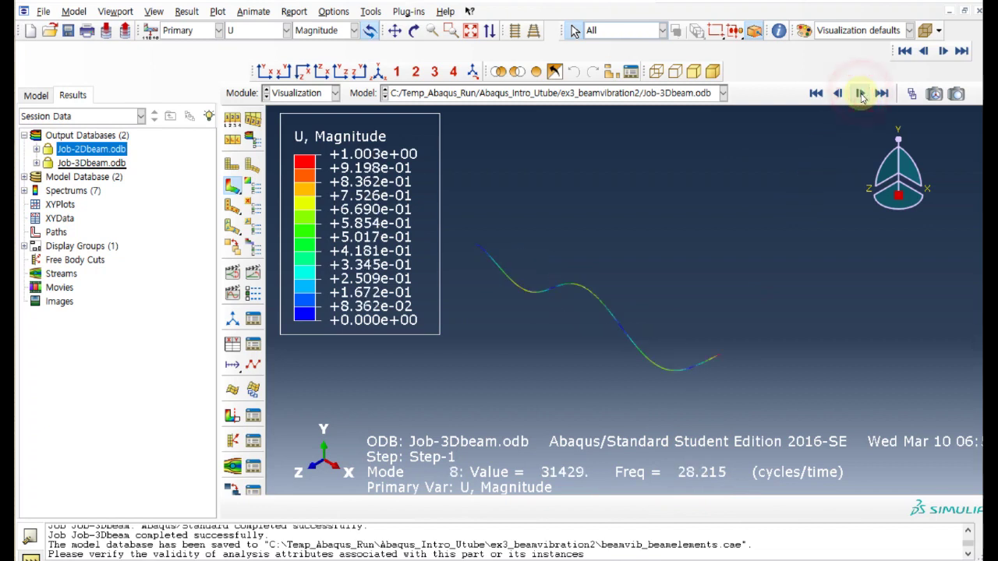
click(860, 93)
click(860, 94)
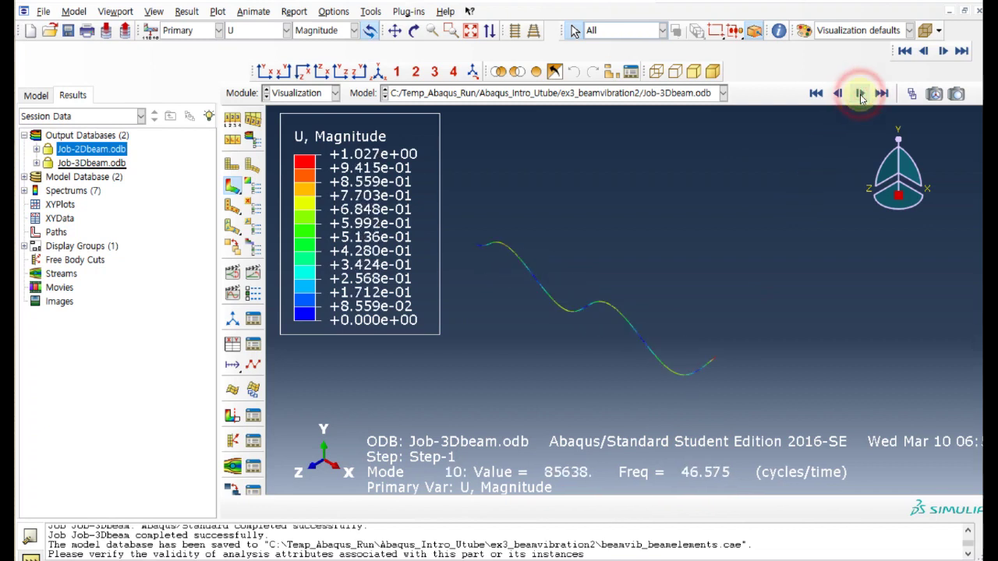